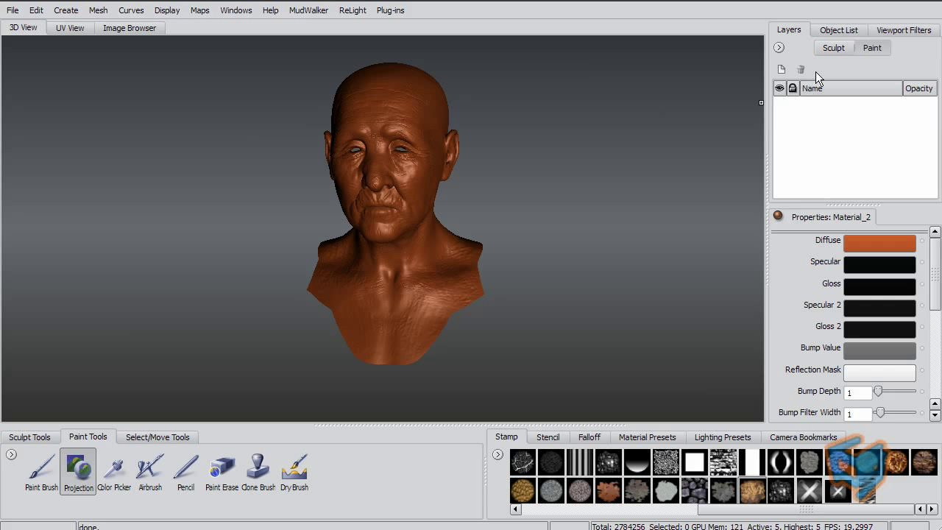
Create a 1024 paint layer named Paint Layer 1 and project the mottled brown stamp over the whole bust
click(872, 47)
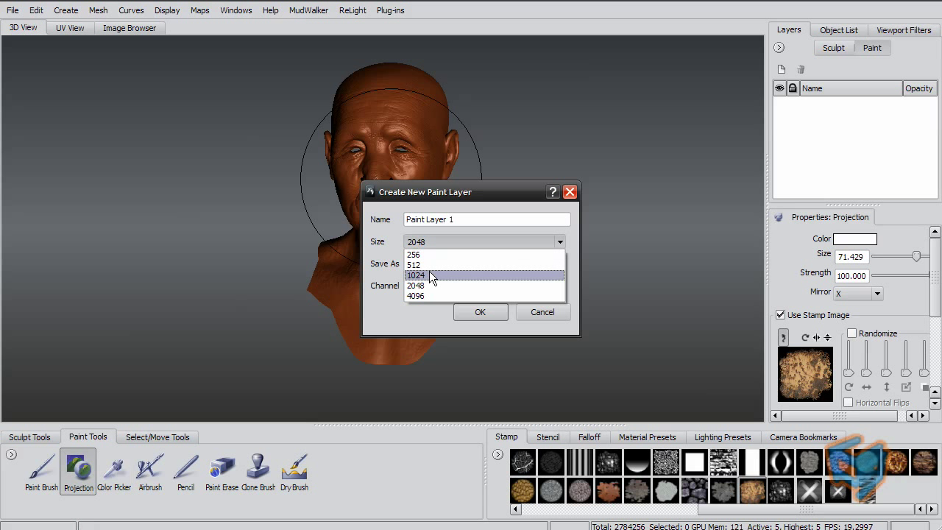
click(429, 273)
key(Return)
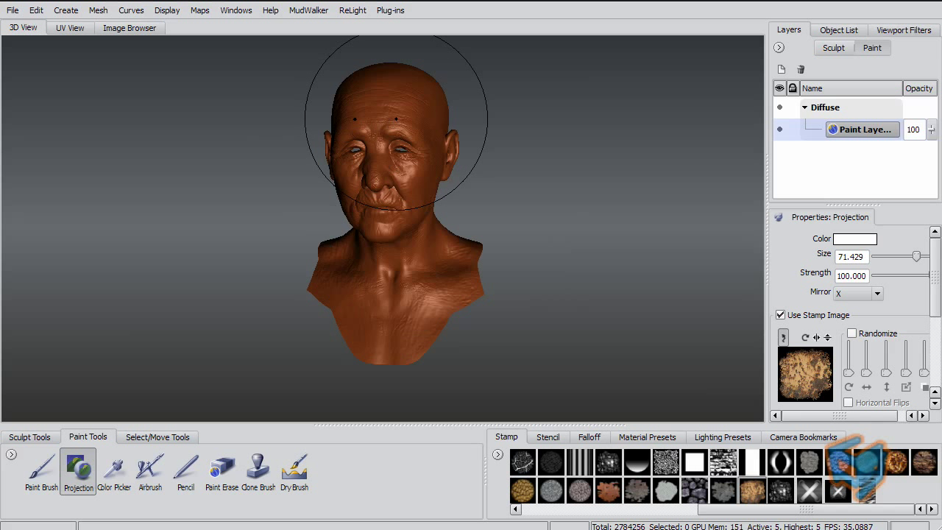
mouse_move(395, 119)
mouse_down()
mouse_move(368, 209)
mouse_move(390, 169)
mouse_move(441, 294)
mouse_move(420, 111)
mouse_move(421, 305)
mouse_move(368, 309)
mouse_move(395, 231)
mouse_move(446, 145)
mouse_move(450, 165)
mouse_up()
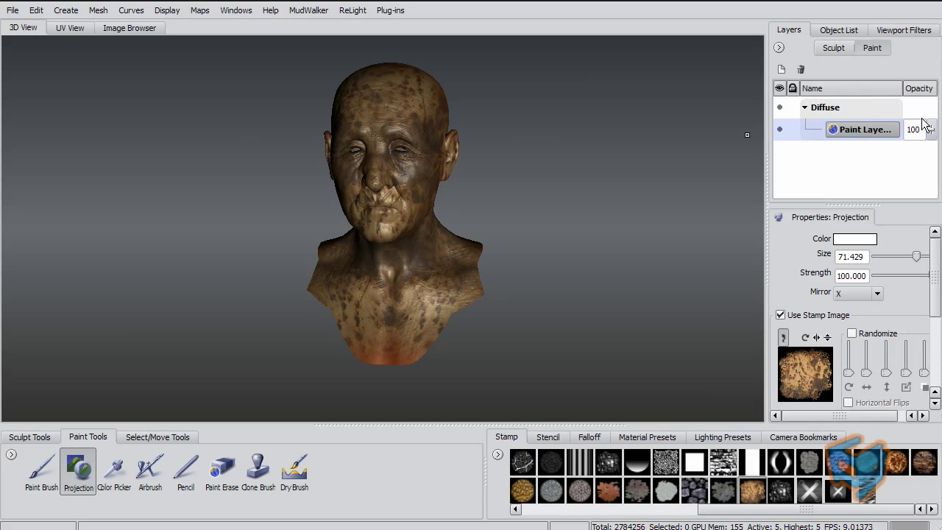
Examine the file formats available for exporting the selected paint layer, without exporting it
click(779, 48)
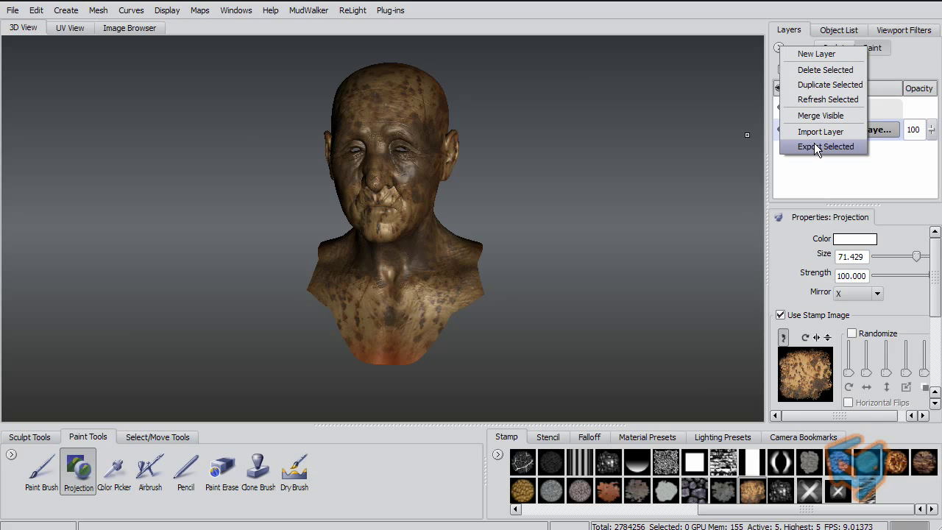
click(821, 146)
click(468, 347)
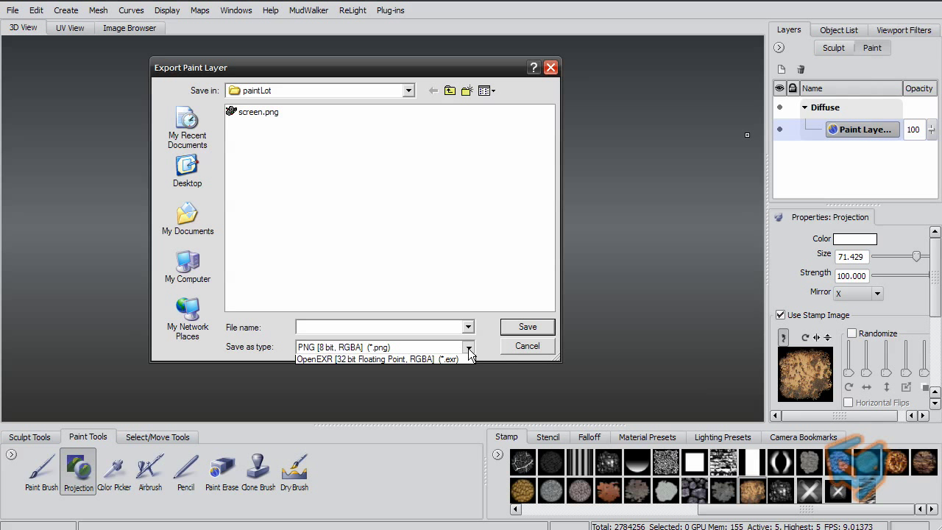
click(353, 422)
click(525, 346)
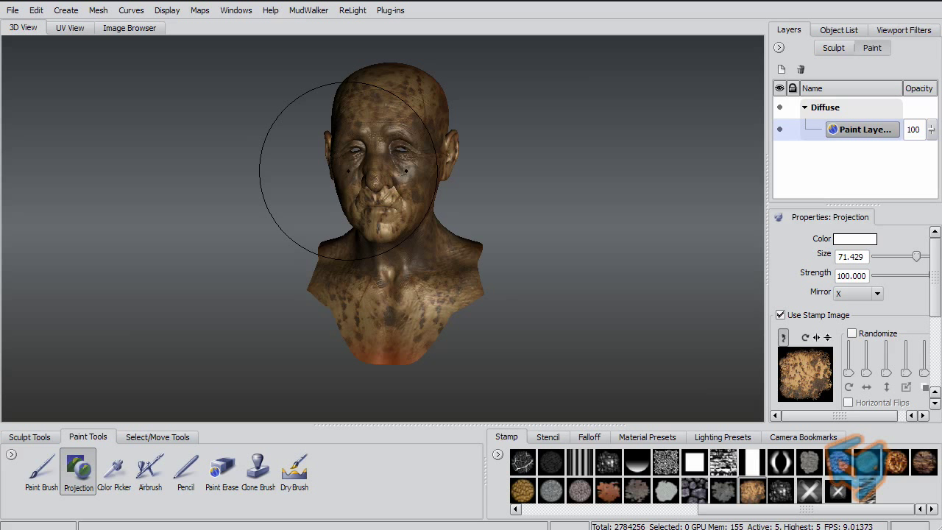
Frame the front of the face in close-up and start a PSD export of the screen
alt+middle_drag(346, 172, 346, 191)
alt+right_drag(347, 191, 478, 191)
alt+middle_drag(478, 81, 486, 199)
mouse_move(487, 198)
alt+mouse_down()
mouse_move(406, 182)
mouse_move(465, 184)
mouse_move(420, 179)
alt+mouse_up()
alt+middle_drag(420, 179, 422, 187)
alt+right_drag(421, 189, 495, 180)
alt+middle_drag(495, 182, 493, 203)
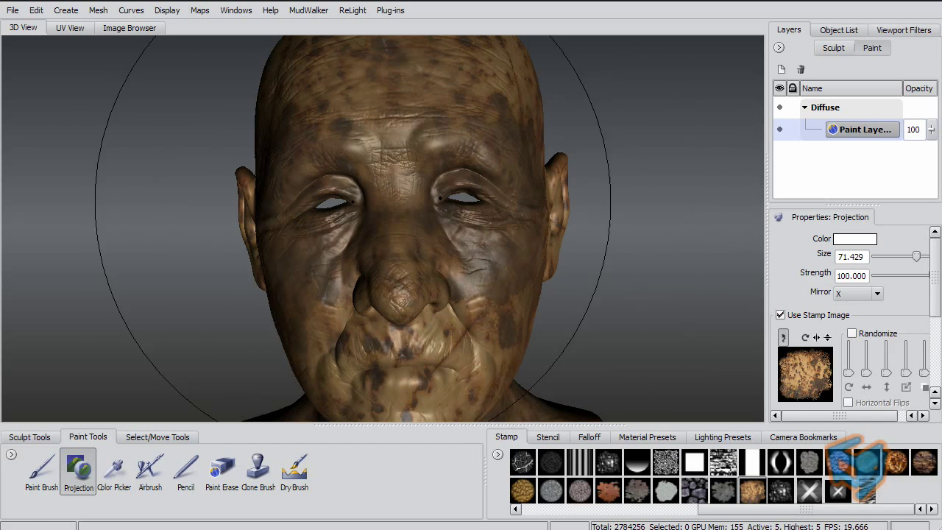
click(12, 12)
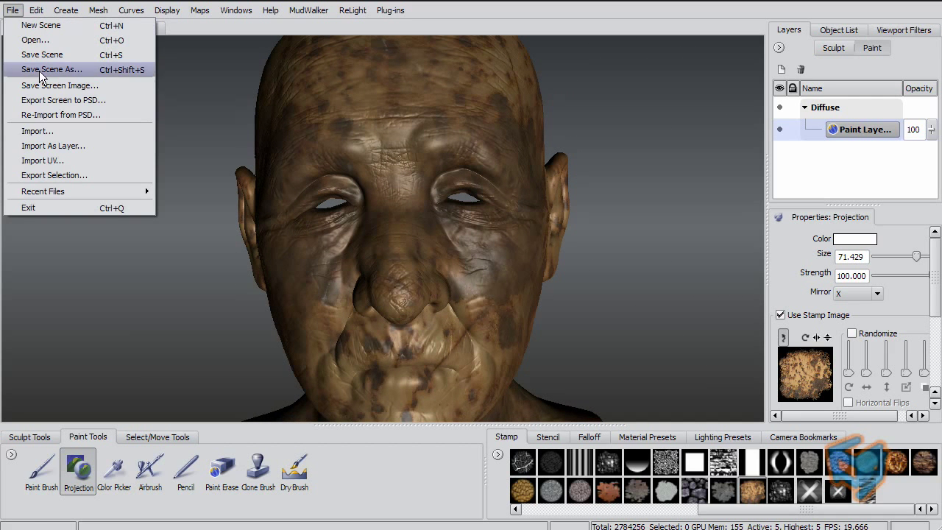
click(98, 104)
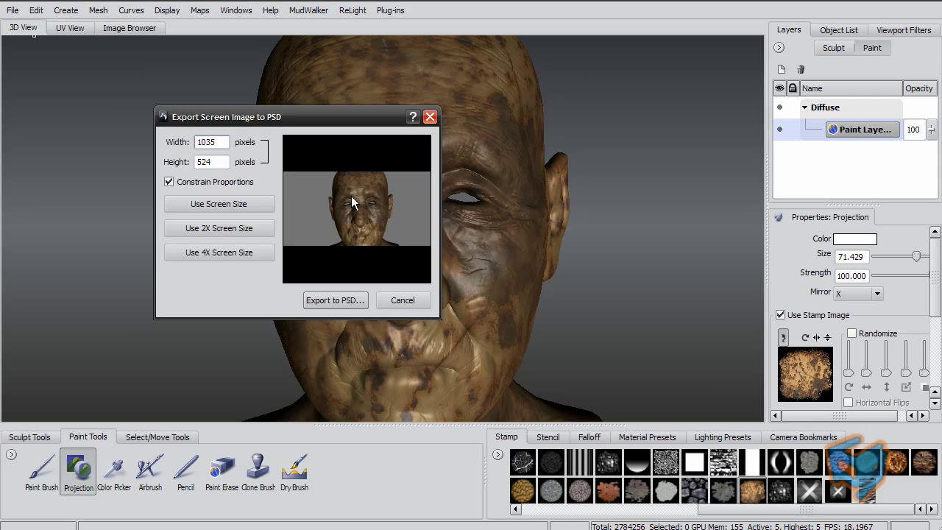
Export the screen image at 1035 by 524 pixels, overwriting the existing al-small.psd
double_click(211, 141)
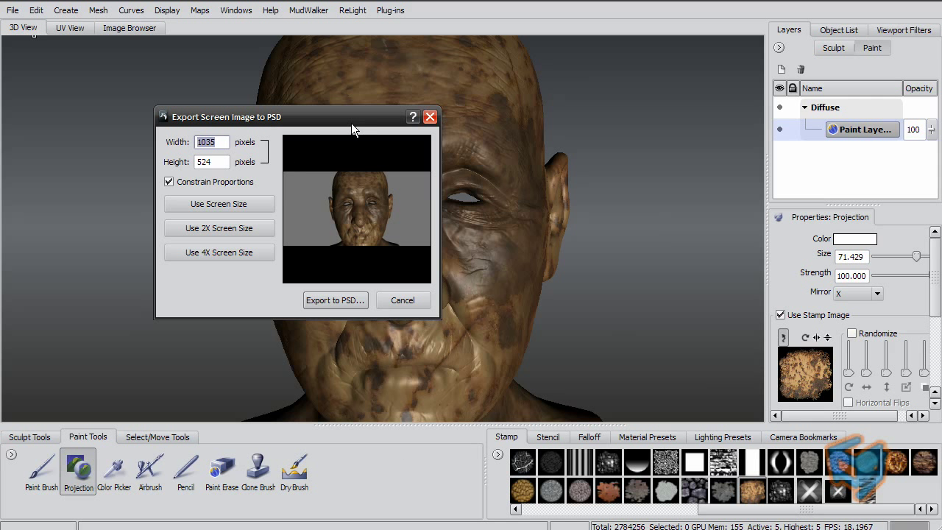
drag(351, 123, 348, 132)
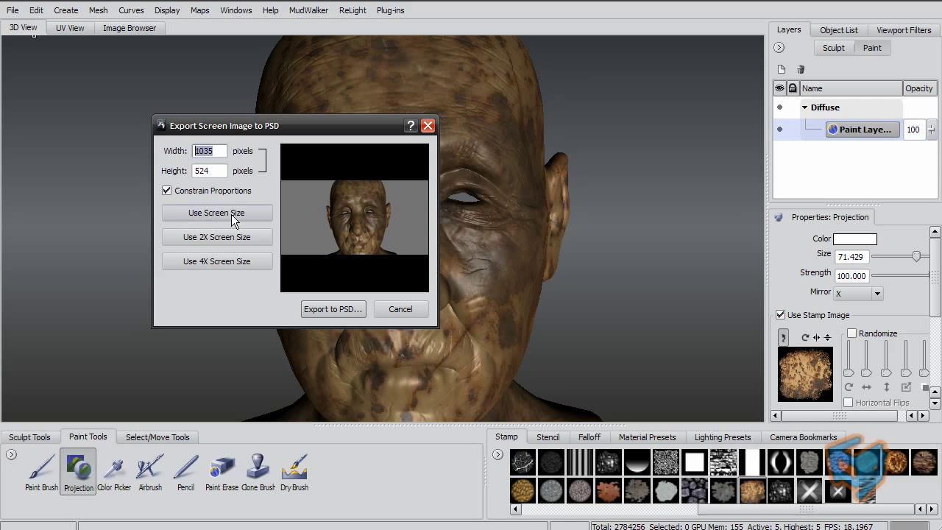
click(332, 309)
click(269, 113)
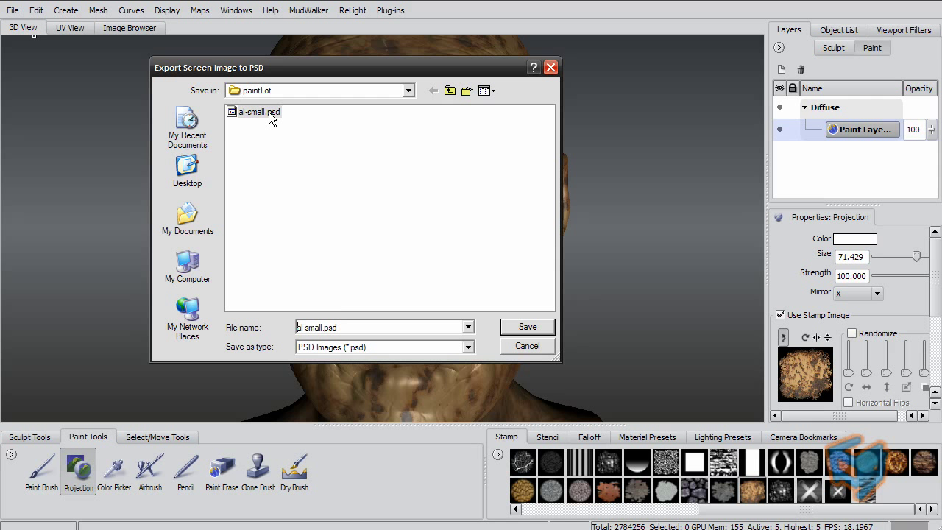
click(526, 328)
click(455, 258)
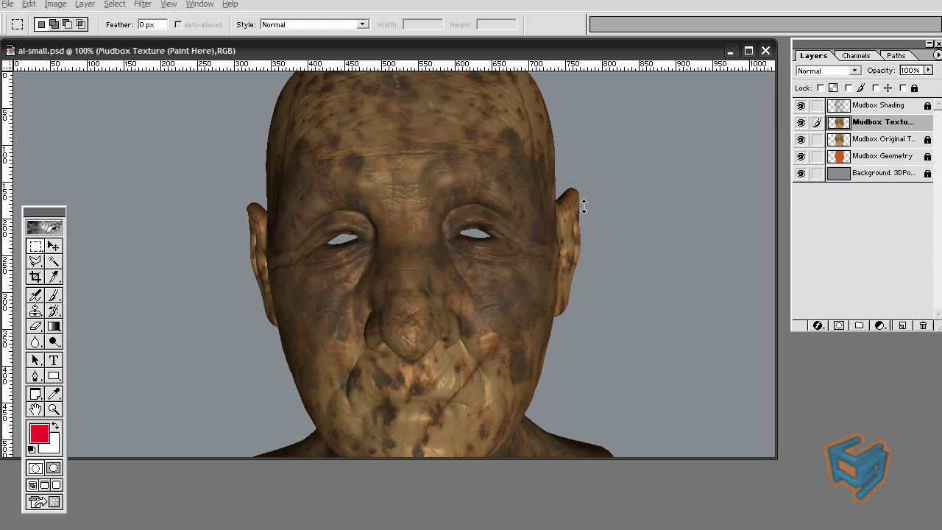
In Photoshop, examine the exported layers by hiding all but the background, showing geometry, shading and original texture one by one
drag(808, 109, 802, 158)
click(889, 176)
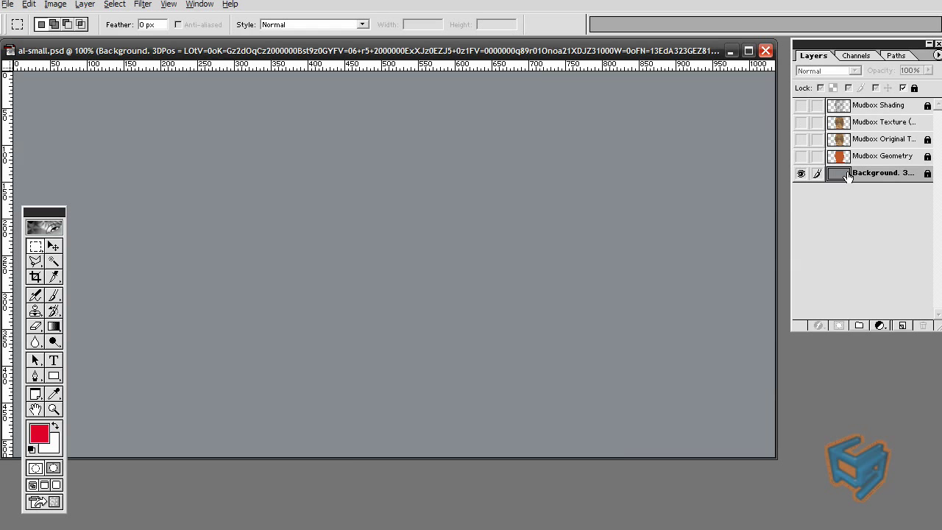
click(801, 156)
click(885, 158)
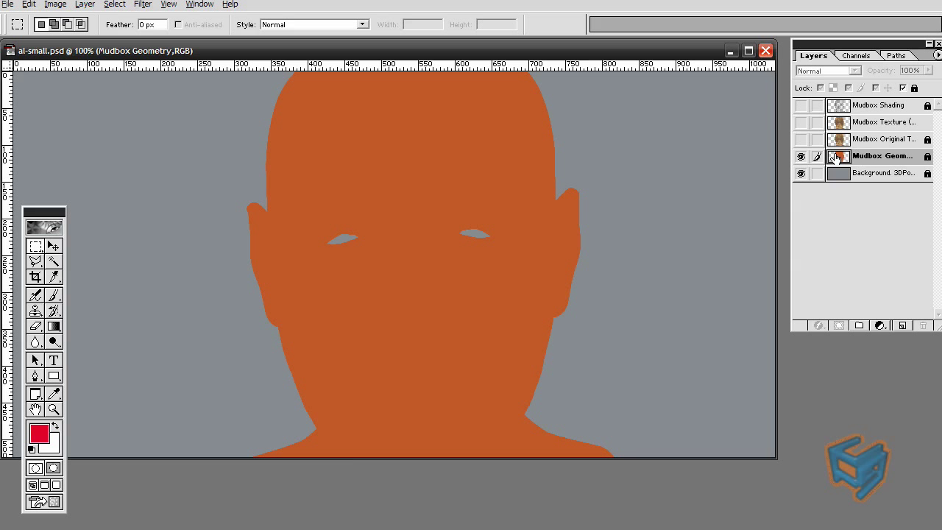
click(800, 106)
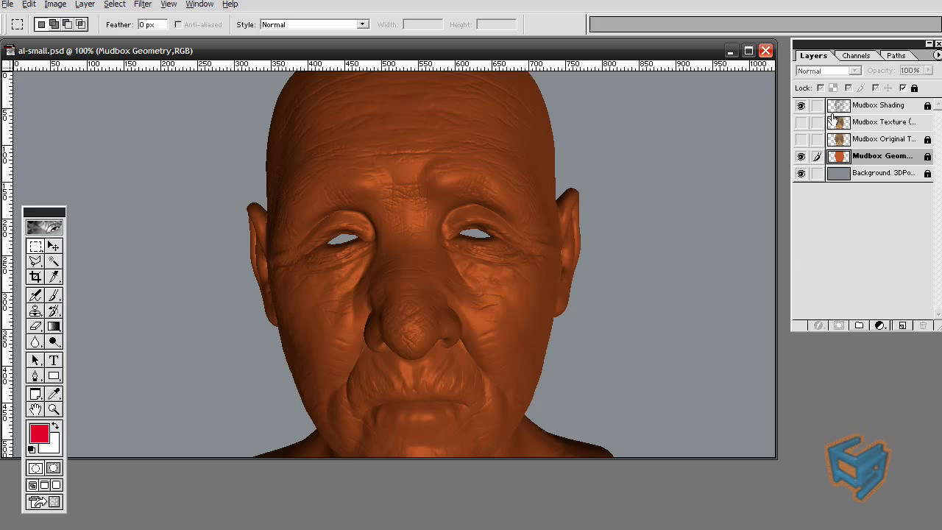
click(887, 111)
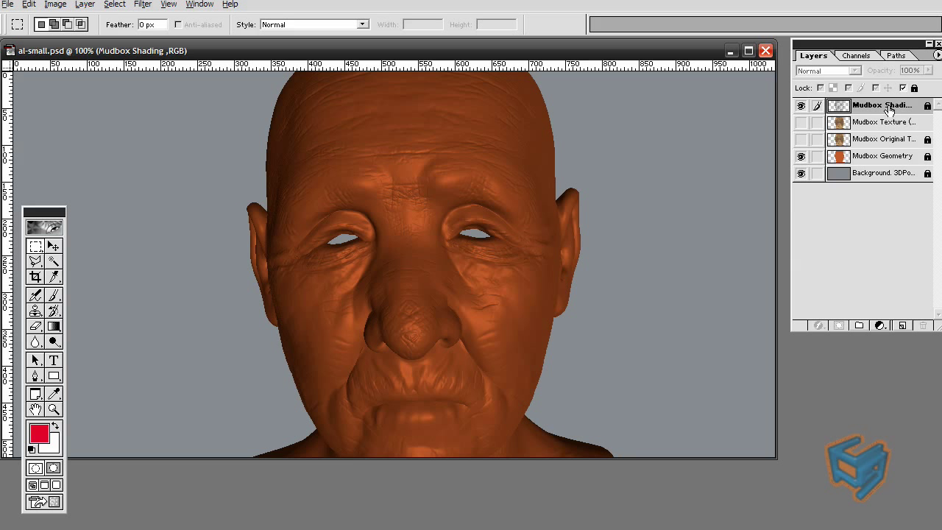
click(800, 106)
click(800, 106)
click(801, 139)
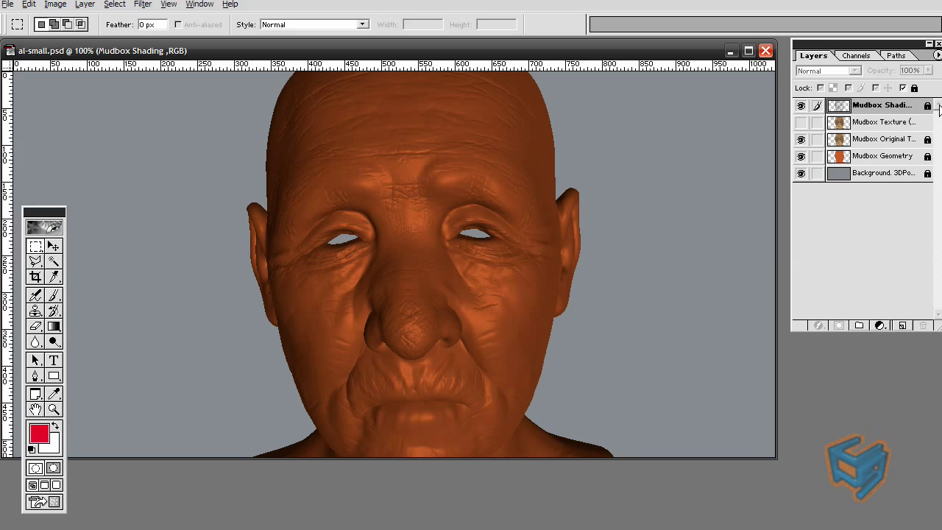
On the Mudbox Texture (Paint Here) layer, fill a rectangular band across both eyes with the red foreground colour
click(904, 126)
click(801, 124)
click(800, 124)
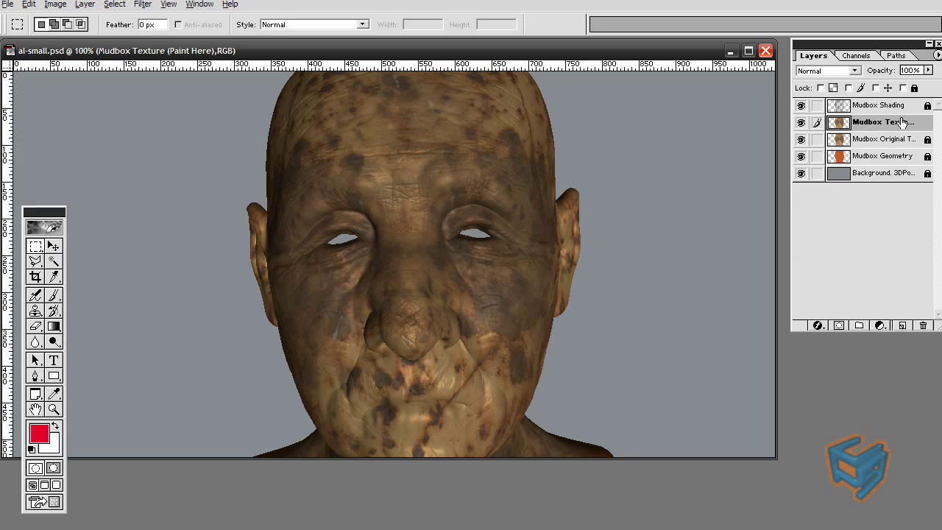
drag(549, 270, 275, 195)
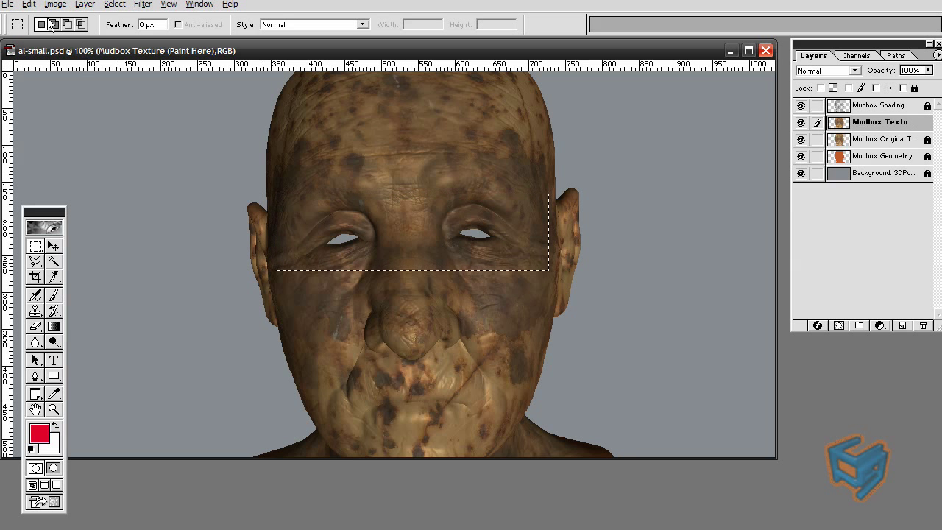
click(29, 4)
click(42, 134)
key(Return)
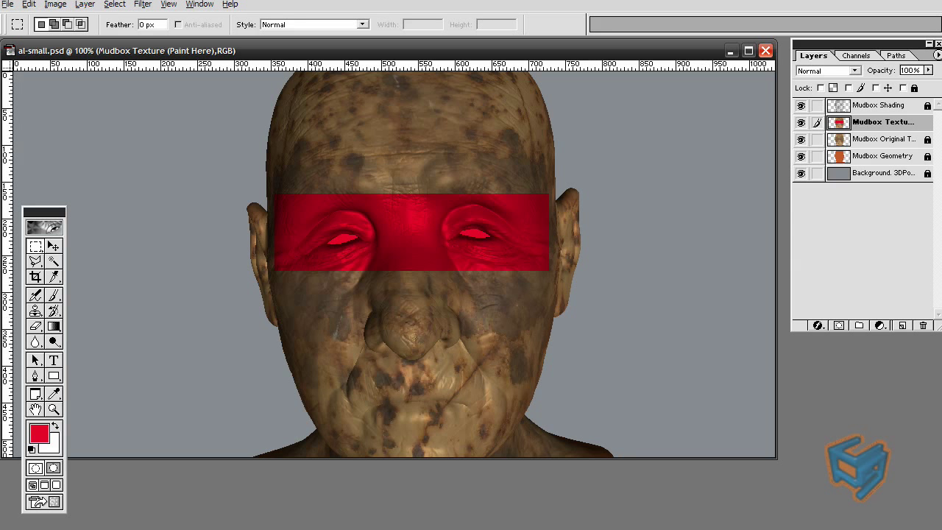
Switch back to Mudbox and re-import the painted texture from al-small.psd onto the bust
key(alt+Tab)
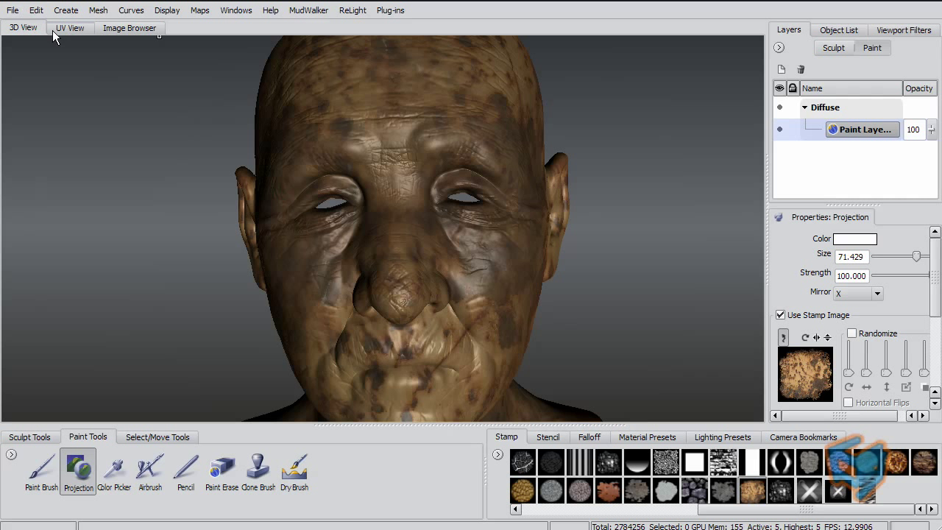
click(21, 13)
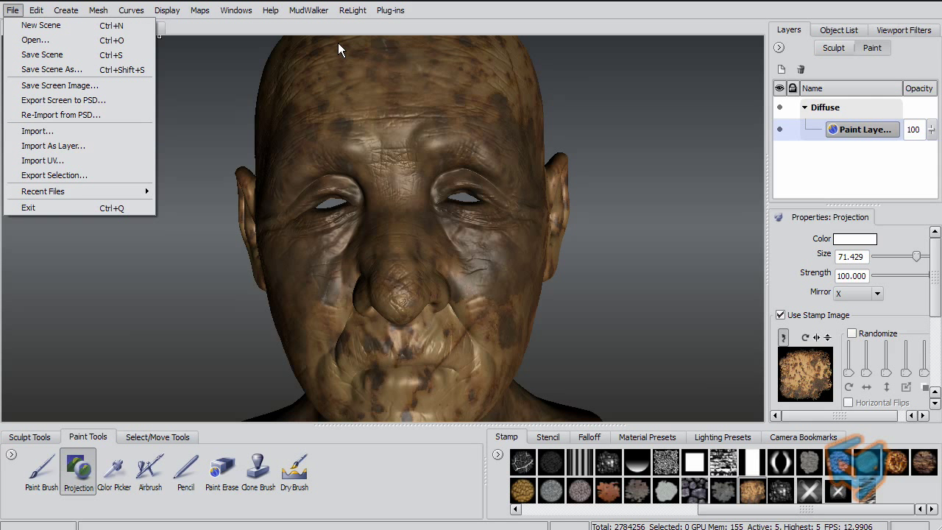
click(418, 15)
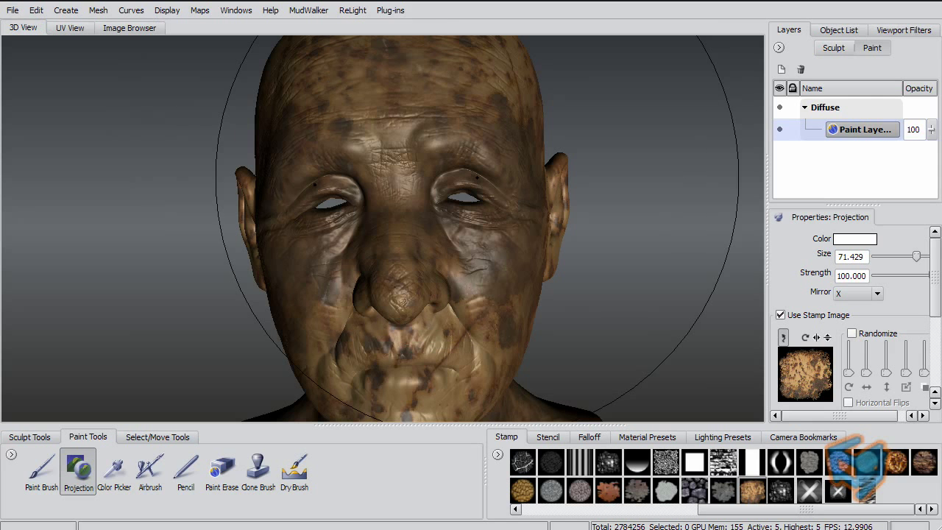
alt+drag(476, 190, 404, 177)
alt+right_drag(404, 178, 299, 185)
alt+drag(299, 185, 256, 188)
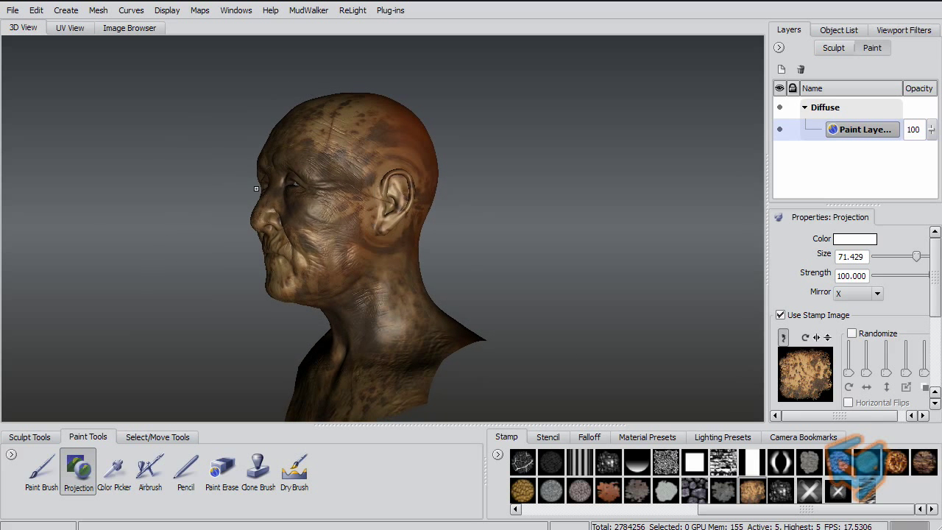
click(13, 12)
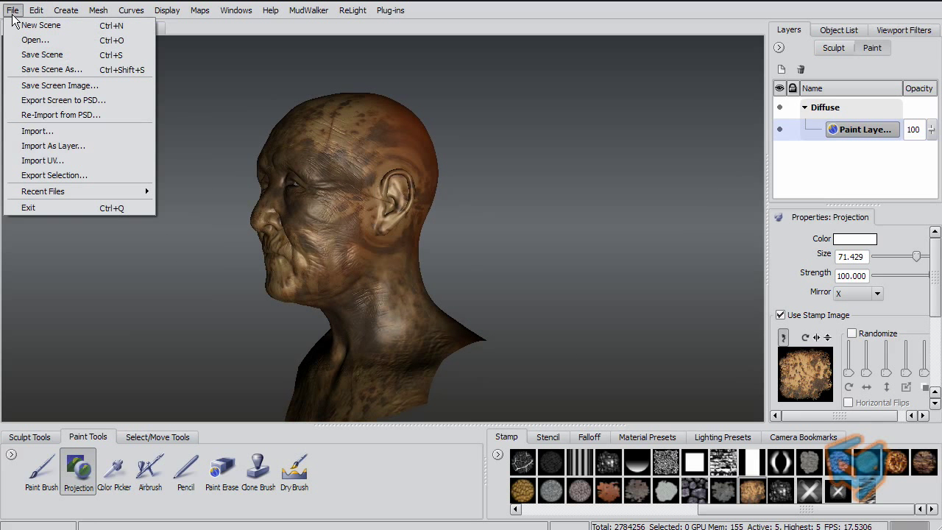
click(65, 116)
double_click(263, 116)
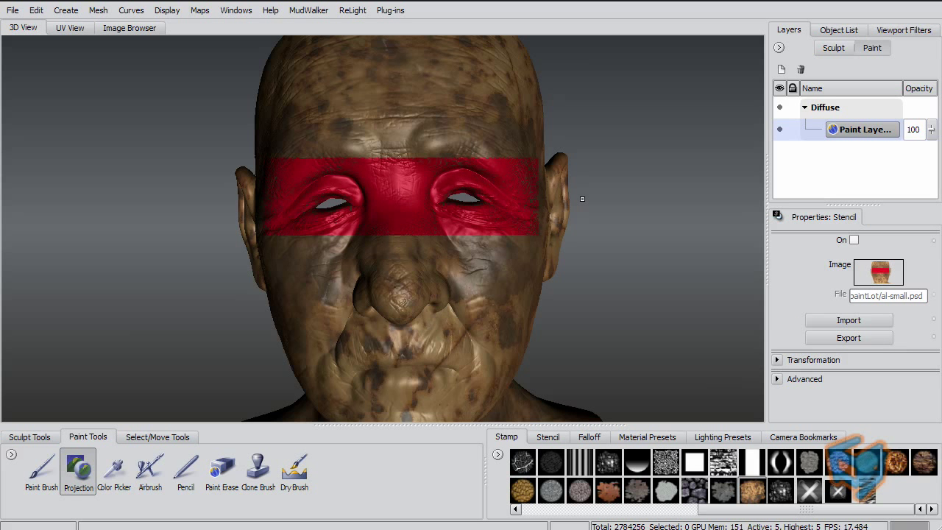
Examine the projected red band around the eyes and temple from several angles
alt+drag(582, 199, 441, 199)
alt+right_drag(441, 199, 353, 188)
mouse_move(353, 188)
alt+mouse_down()
mouse_move(504, 181)
mouse_move(339, 184)
alt+mouse_up()
alt+middle_drag(339, 185, 327, 146)
alt+right_drag(327, 147, 558, 184)
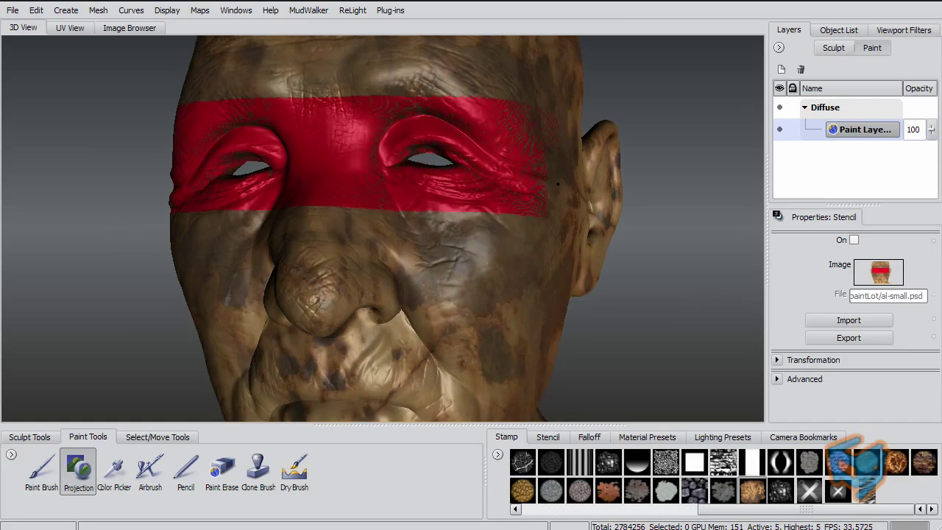
alt+drag(558, 184, 544, 341)
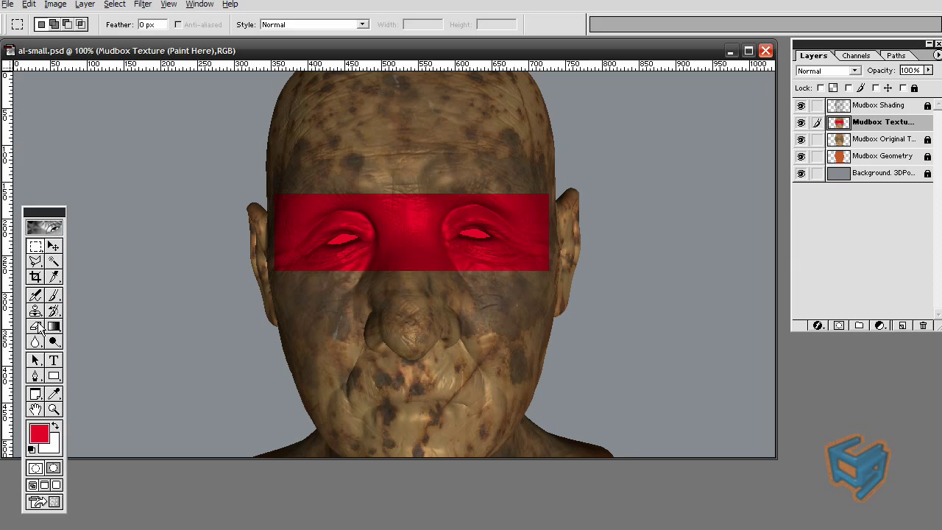
In Photoshop, soften the red band's edges with the Blur tool and shift a forehead rectangle to green with Hue/Saturation
click(36, 342)
mouse_move(539, 206)
mouse_down()
mouse_move(538, 251)
mouse_move(545, 197)
mouse_move(316, 185)
mouse_move(417, 271)
mouse_move(383, 317)
mouse_up()
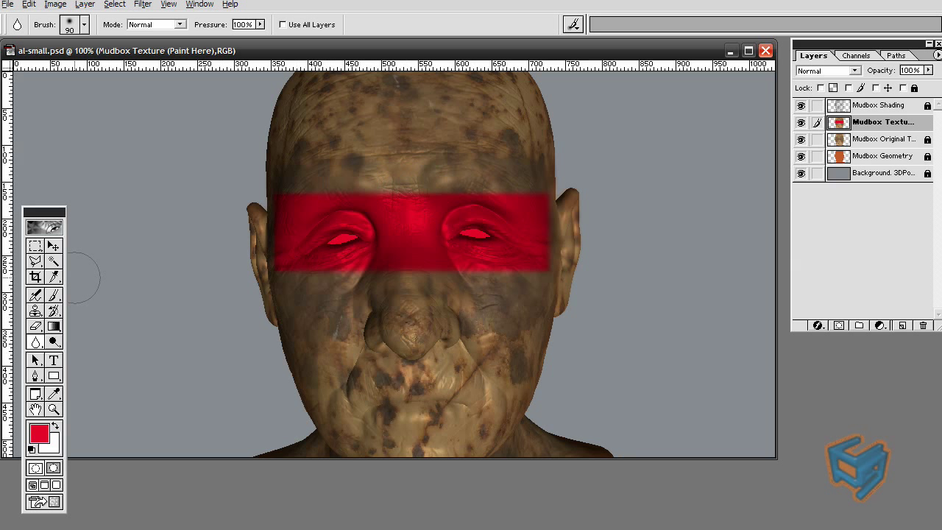
click(34, 246)
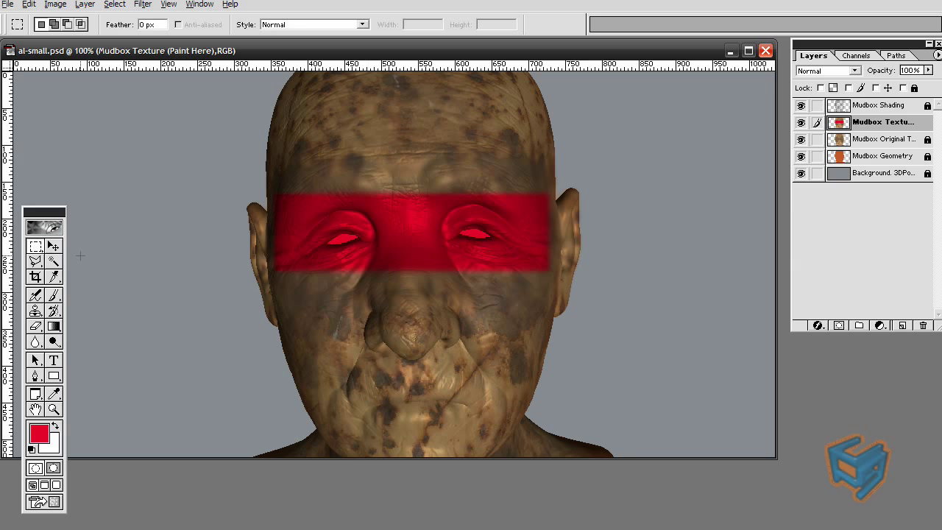
drag(362, 109, 459, 164)
key(ctrl+u)
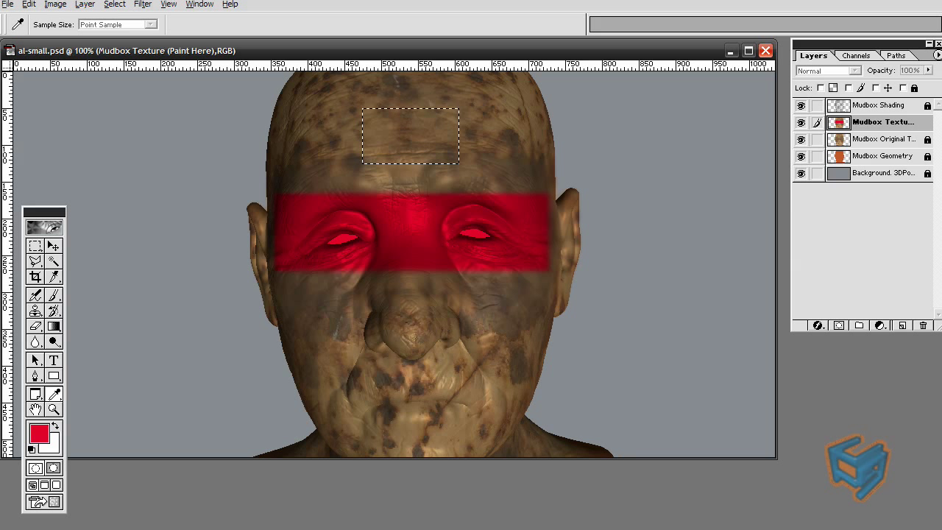
click(758, 301)
click(607, 159)
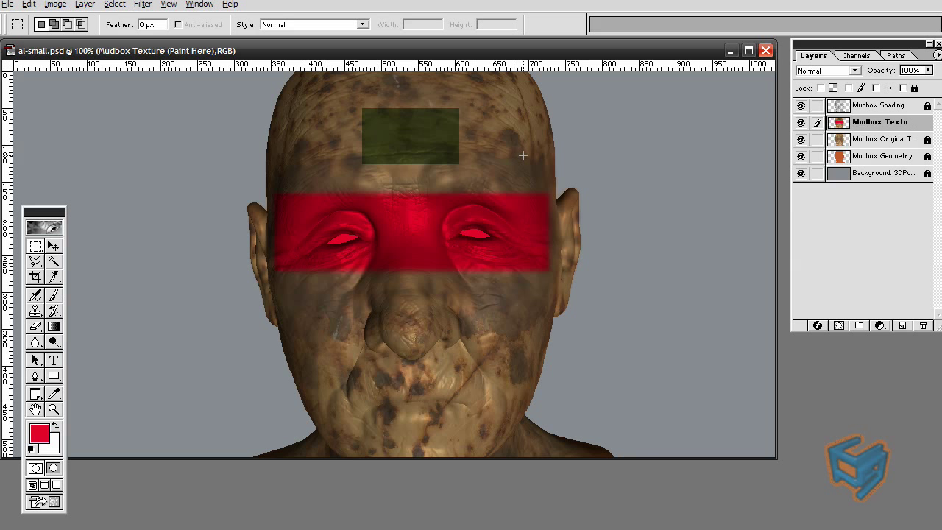
Save the edited al-small.psd and switch back to Mudbox
click(7, 4)
click(67, 89)
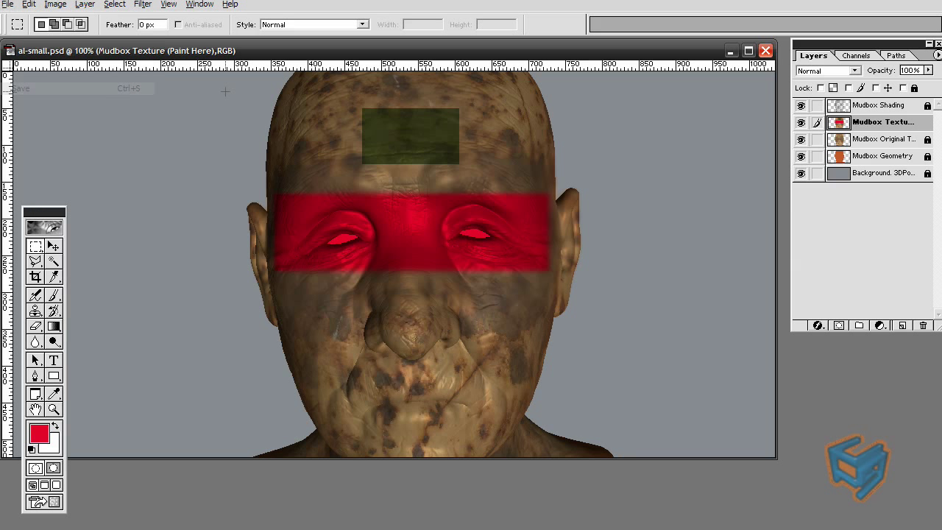
key(alt+Tab)
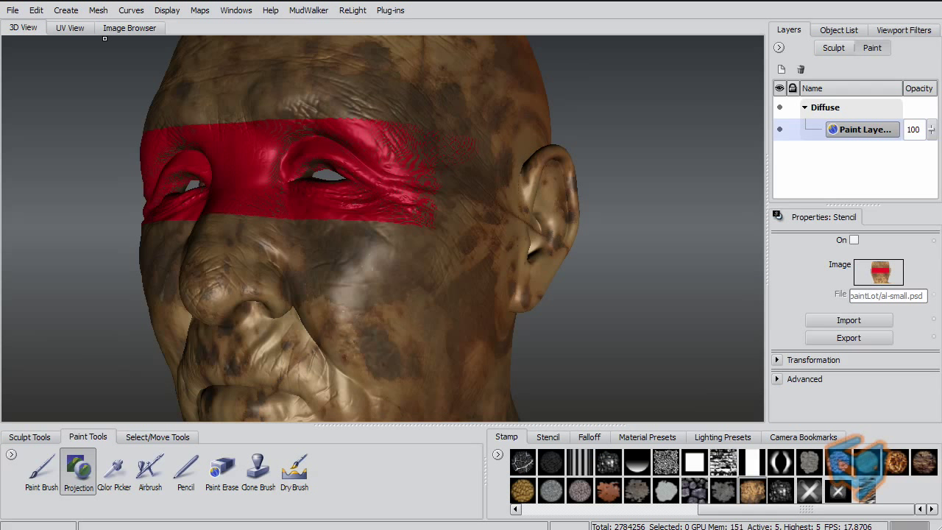
Re-import the edited al-small.psd onto the bust and check the projected red band and green rectangle from different views
click(13, 10)
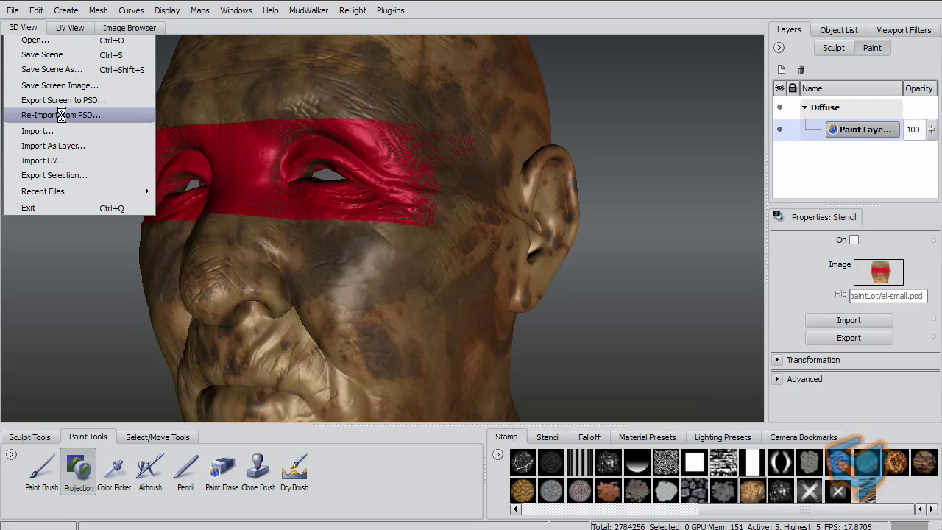
click(60, 115)
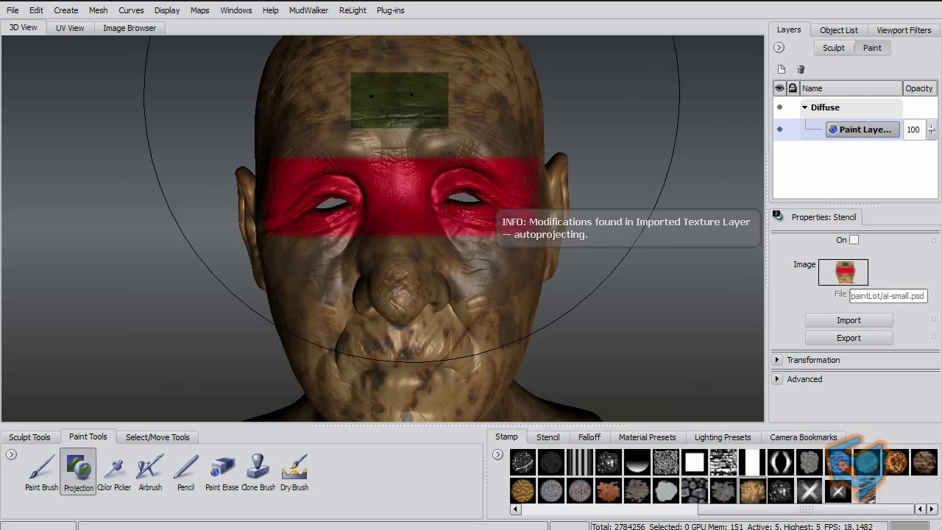
drag(388, 96, 298, 95)
alt+right_drag(443, 219, 392, 216)
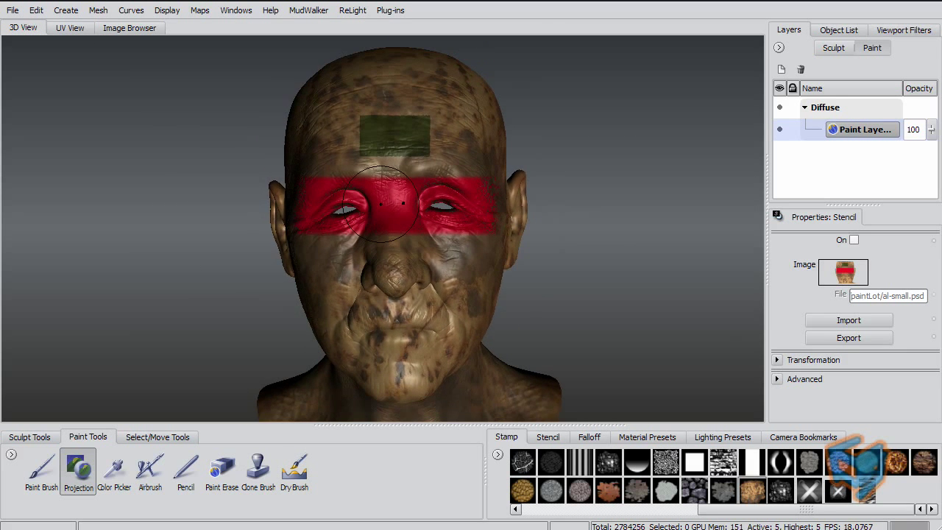
alt+middle_drag(391, 217, 425, 195)
mouse_move(425, 195)
alt+mouse_down()
mouse_move(522, 205)
mouse_move(375, 193)
mouse_move(342, 175)
alt+mouse_up()
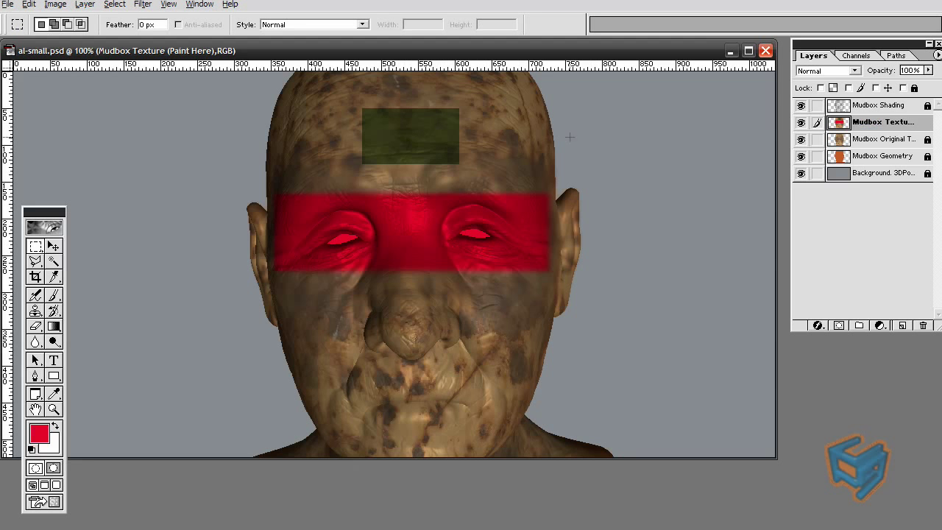
In Photoshop, resize al-small.psd to a width of 2070 pixels and view it at actual pixels
click(55, 4)
click(74, 99)
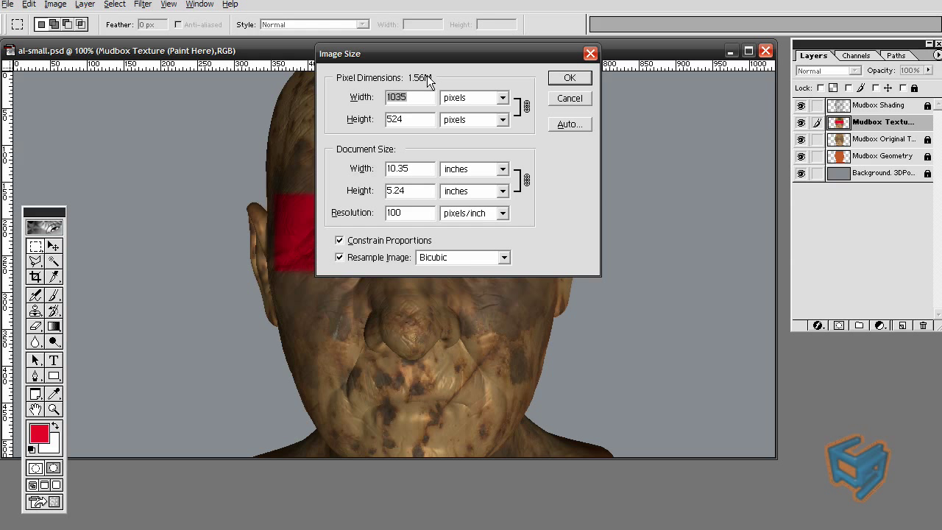
text(2070)
click(575, 81)
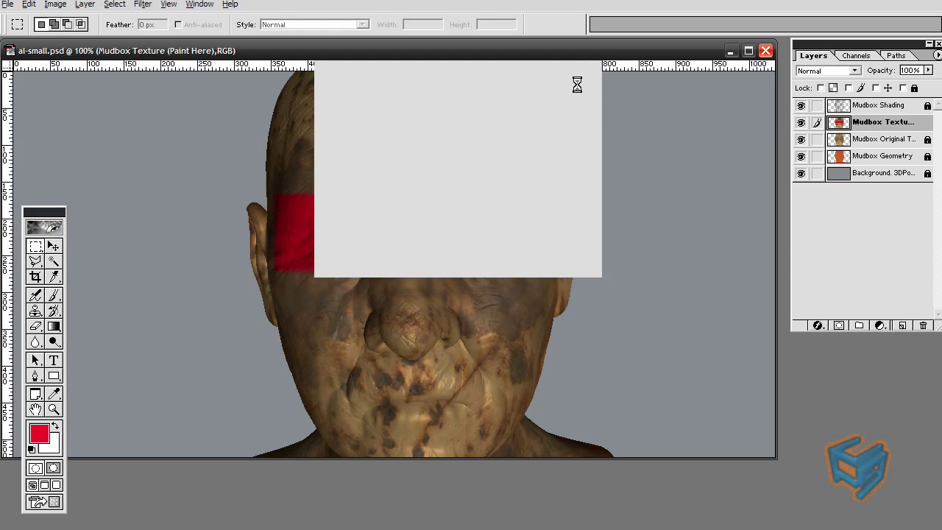
click(53, 410)
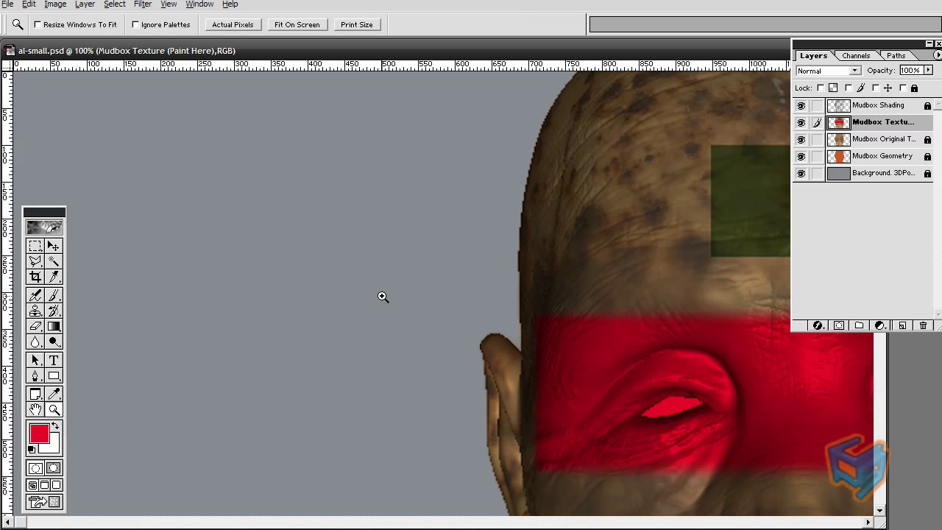
right_click(503, 201)
click(513, 215)
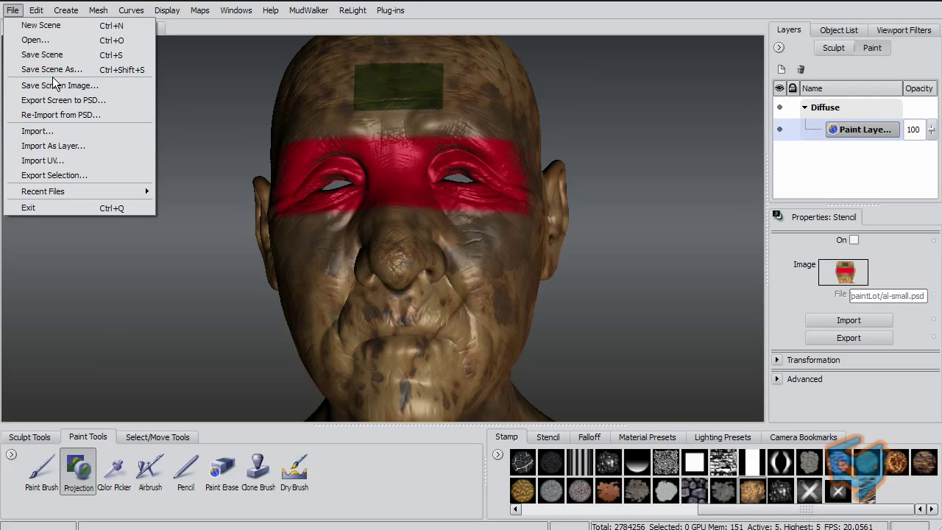
Switch back to Mudbox and re-import the PSD texture onto the bust once more
click(61, 115)
double_click(246, 115)
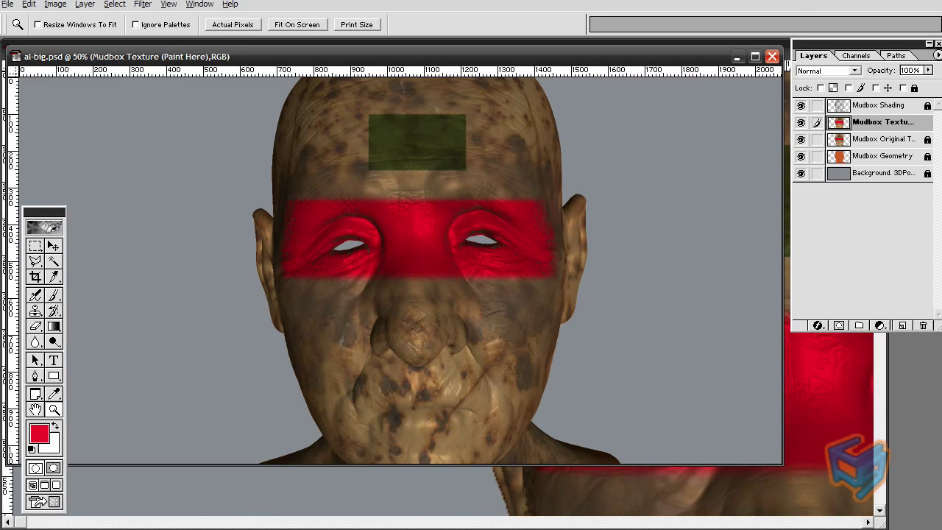
In Photoshop, check the image size of al-big.psd and compare it at 100% side by side with al-small.psd
drag(653, 54, 653, 58)
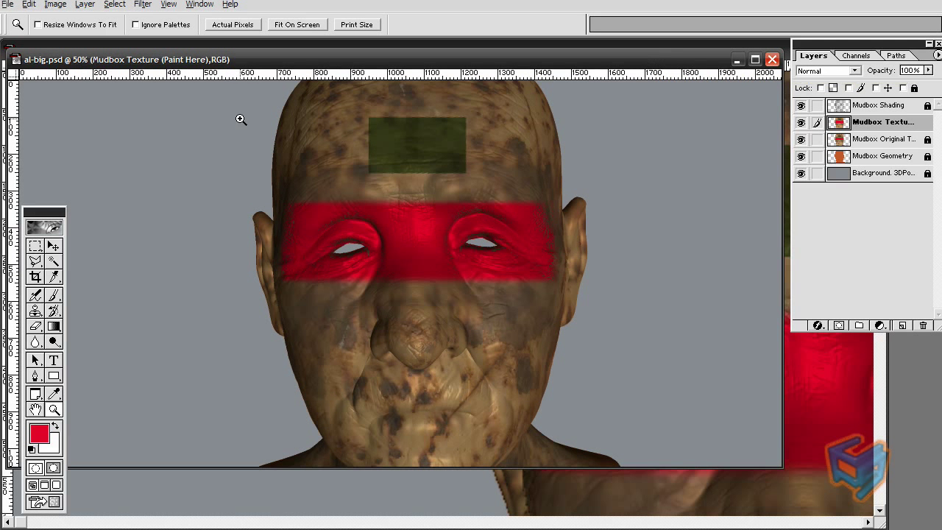
click(55, 4)
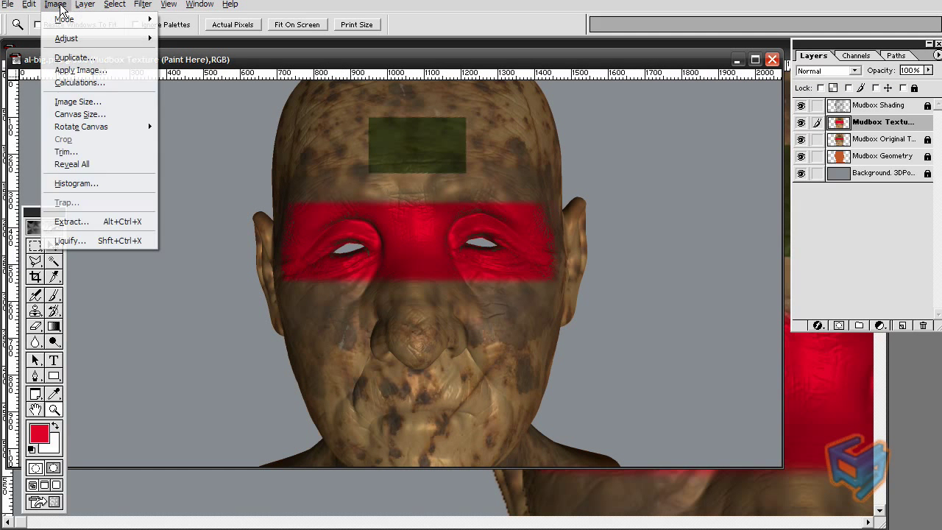
click(107, 99)
click(572, 78)
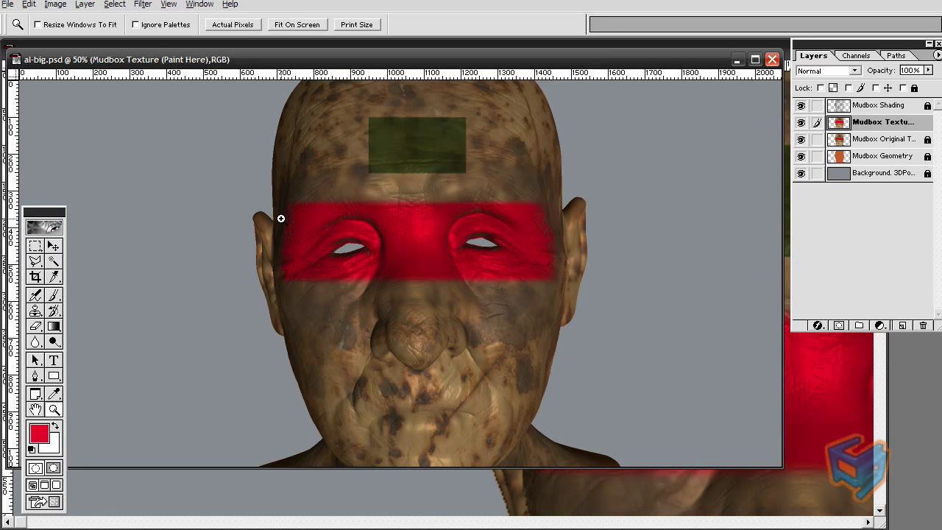
right_click(288, 145)
click(313, 165)
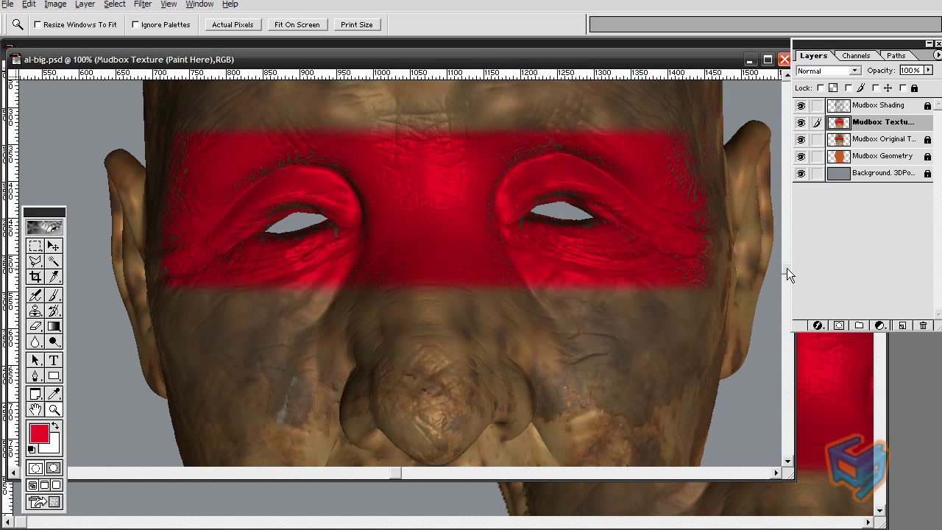
drag(787, 268, 785, 96)
drag(795, 383, 505, 384)
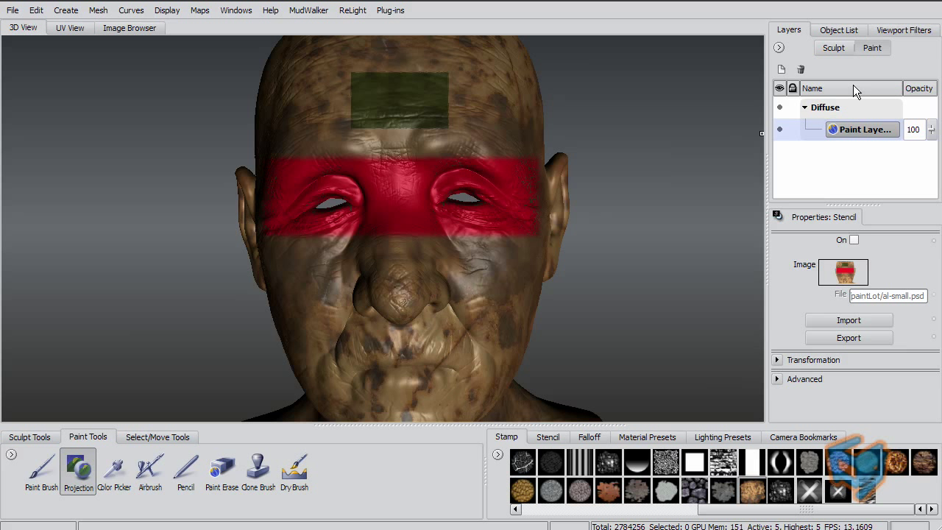
In Mudbox, export the selected paint layer as an 8-bit RGBA Photoshop file named oldLady.psd
click(781, 68)
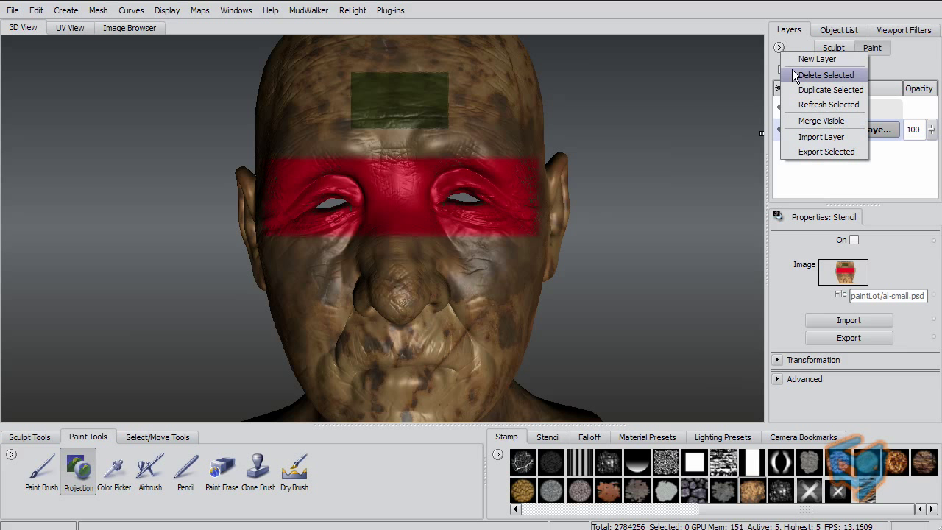
click(827, 152)
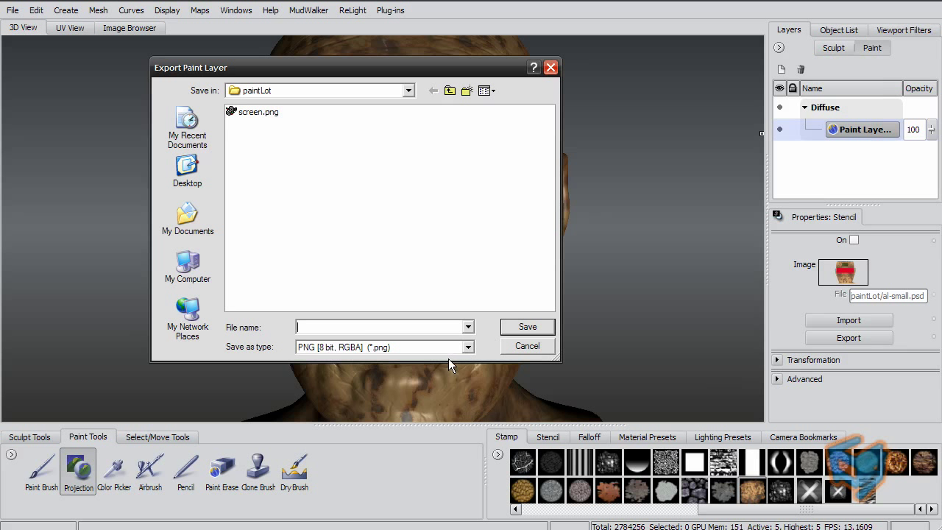
click(468, 347)
click(431, 417)
click(336, 325)
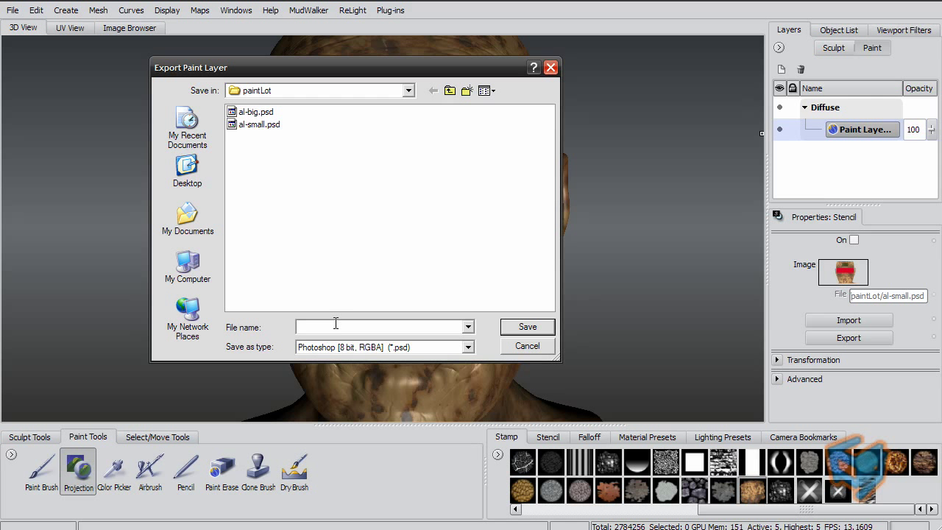
text(edit.psd)
key(Return)
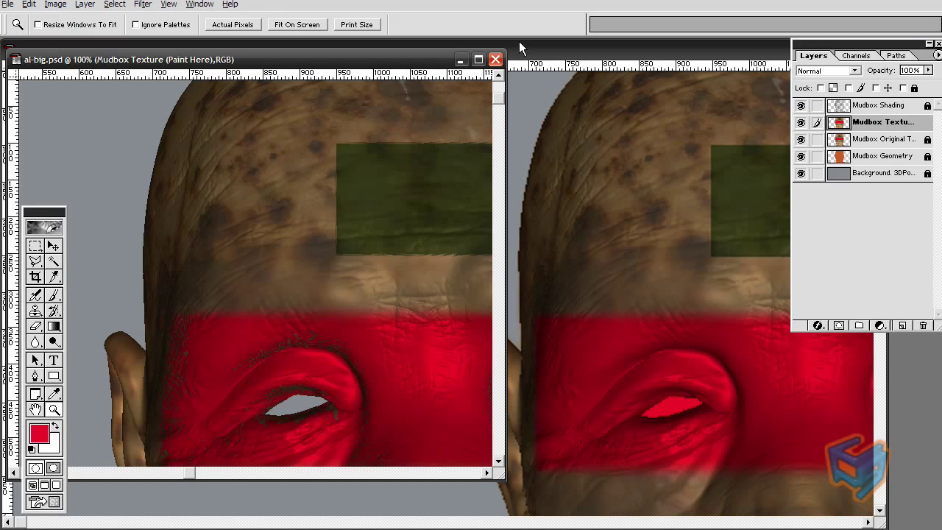
In Photoshop, close al-big.psd and al-small.psd without saving changes and open oldLady.psd
click(495, 59)
drag(633, 47, 489, 88)
click(733, 89)
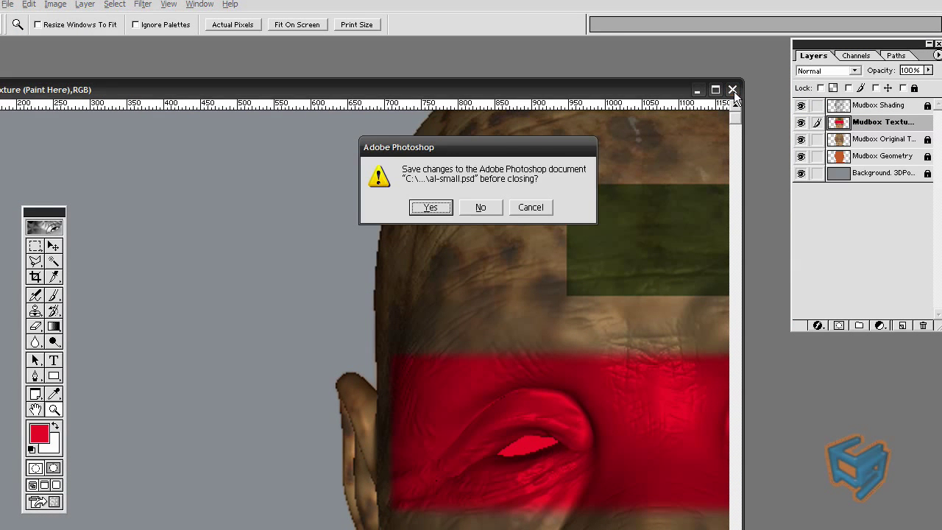
click(495, 206)
double_click(531, 153)
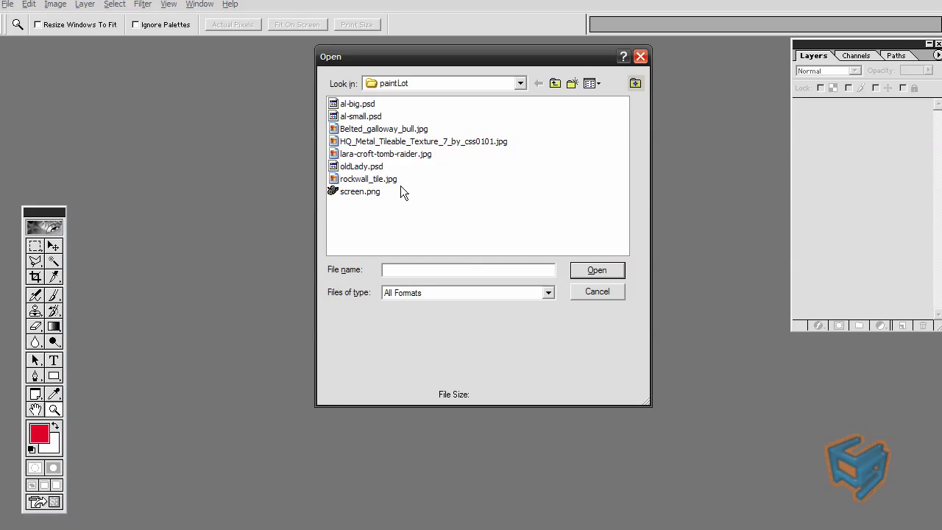
double_click(364, 167)
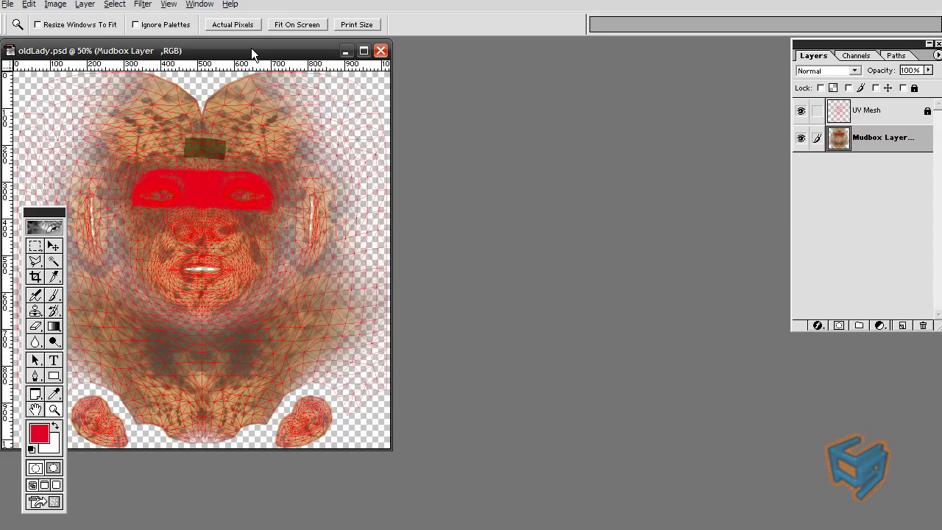
Compare the flat texture at 100% with and without the UV Mesh layer, and leave that layer hidden
drag(251, 50, 428, 54)
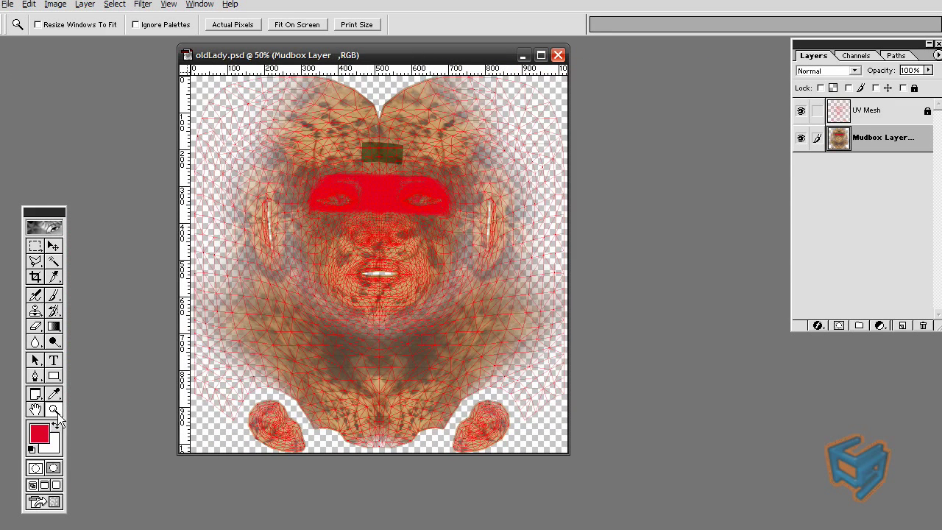
right_click(353, 188)
click(395, 208)
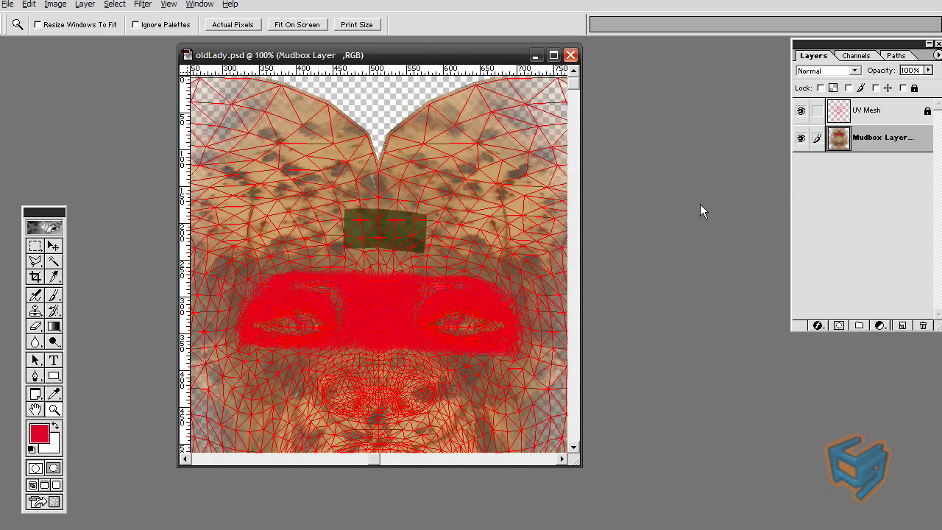
click(801, 111)
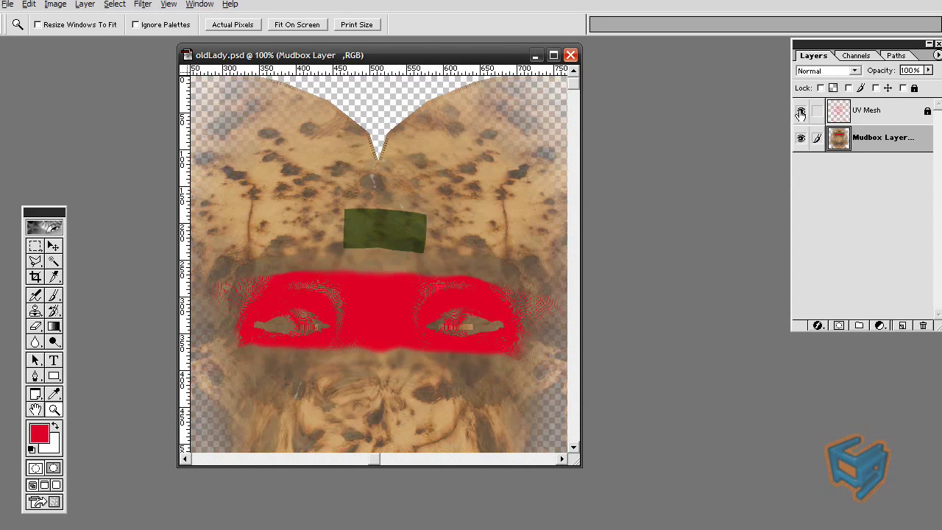
click(801, 111)
click(800, 111)
click(800, 111)
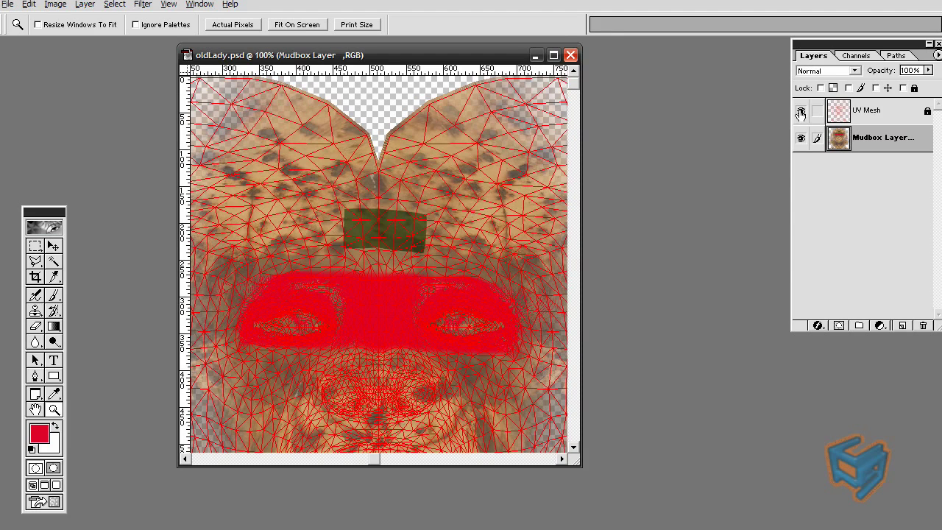
drag(581, 317, 686, 319)
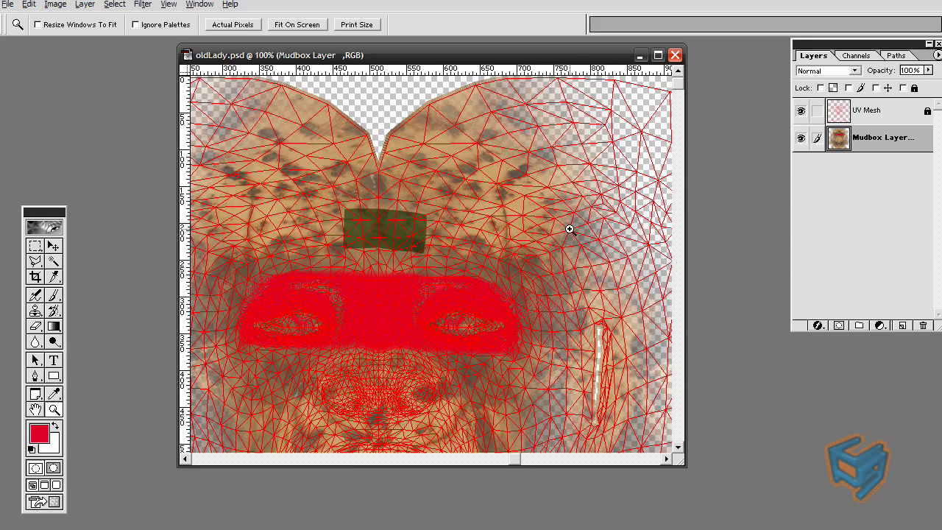
click(799, 111)
click(800, 111)
click(800, 111)
Paint over the ragged parts of the red band around both eyes with a red size 60 brush, extending it outward
drag(426, 251, 623, 382)
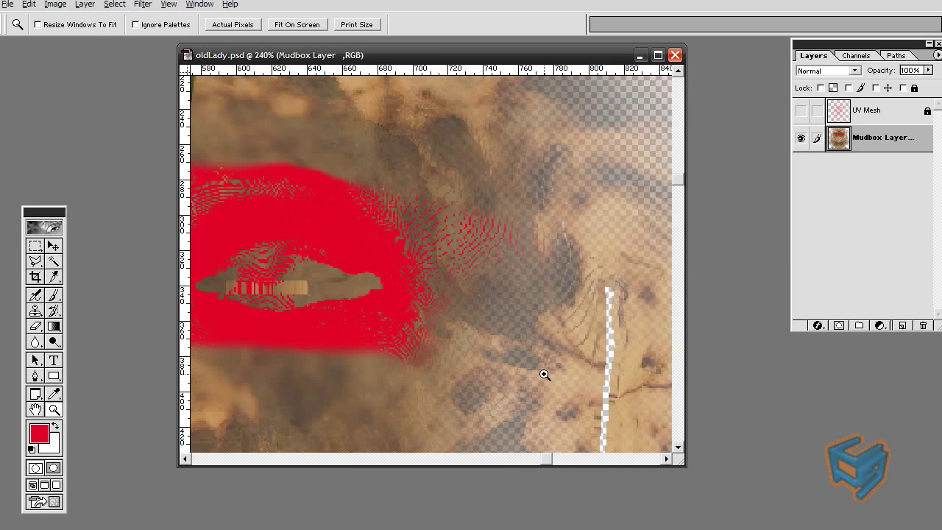
click(53, 295)
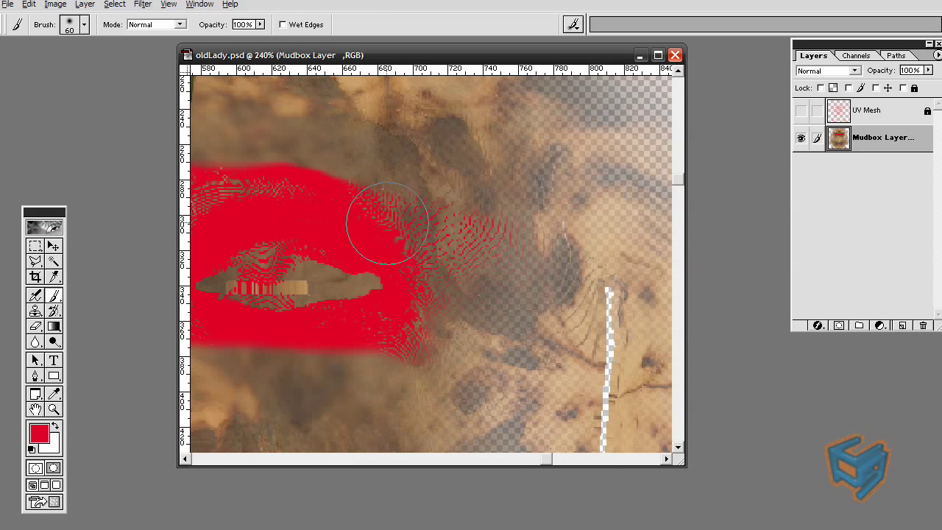
mouse_move(374, 203)
mouse_down()
mouse_move(427, 267)
mouse_move(436, 318)
mouse_move(427, 226)
mouse_move(423, 330)
mouse_move(326, 368)
mouse_move(195, 365)
mouse_up()
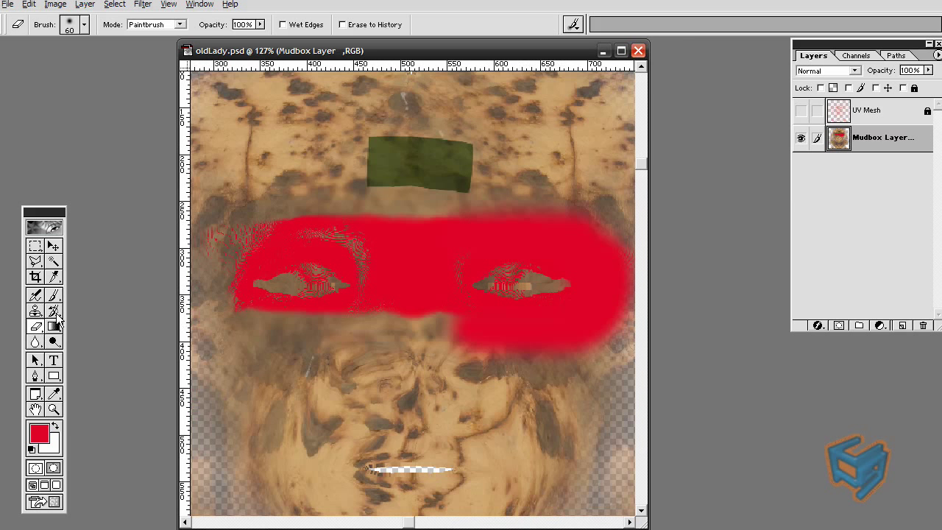
click(56, 297)
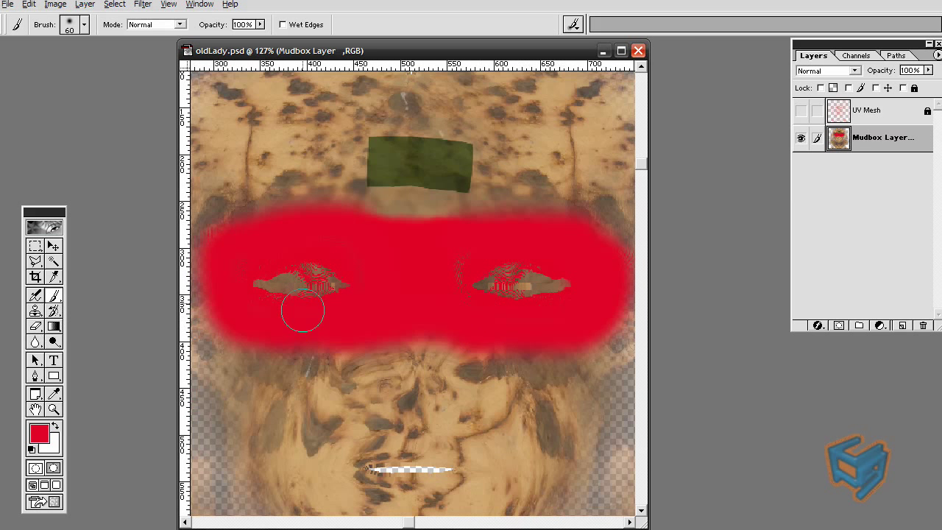
mouse_move(291, 258)
mouse_down()
mouse_move(397, 268)
mouse_move(446, 258)
mouse_up()
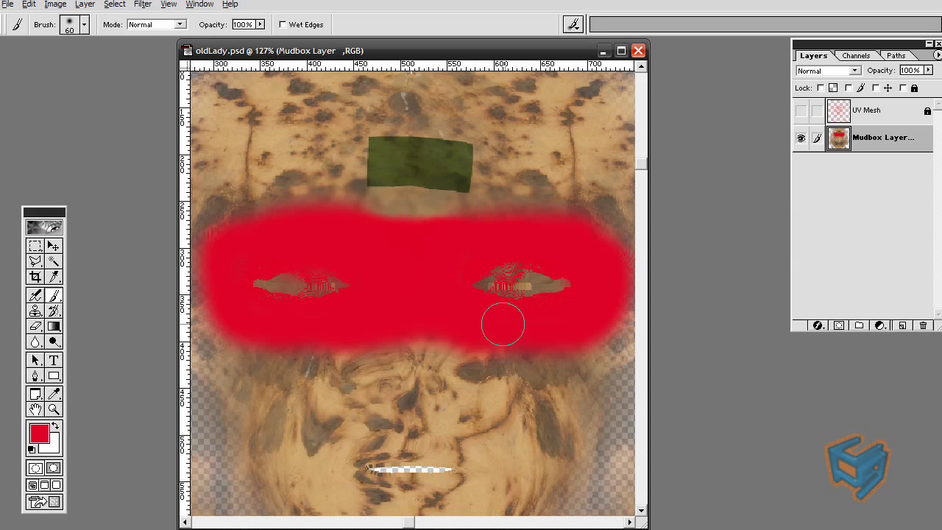
Set the foreground colour to dark blue and paint strokes above and below both eyes on the red band
click(38, 433)
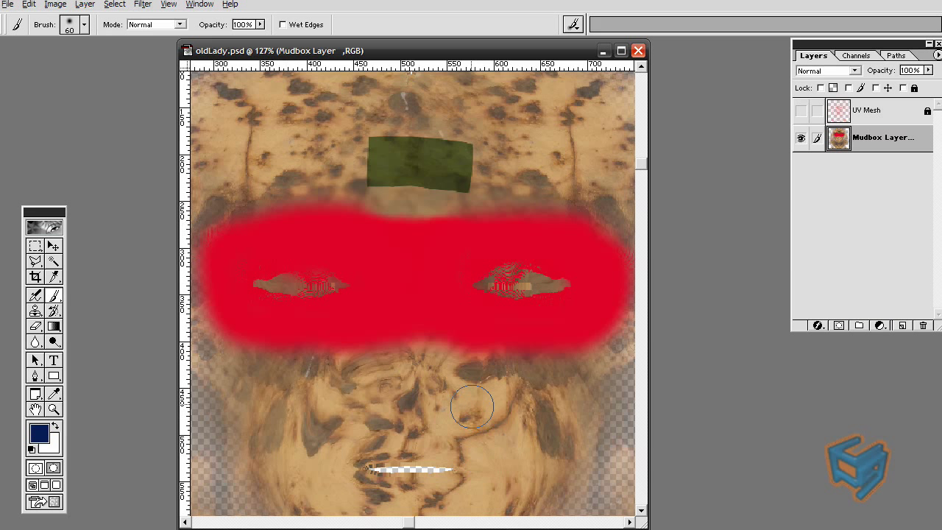
mouse_move(462, 260)
mouse_down()
mouse_move(580, 254)
mouse_move(618, 270)
mouse_up()
drag(228, 256, 386, 250)
mouse_move(231, 302)
mouse_down()
mouse_move(253, 312)
mouse_move(372, 305)
mouse_up()
drag(447, 307, 609, 296)
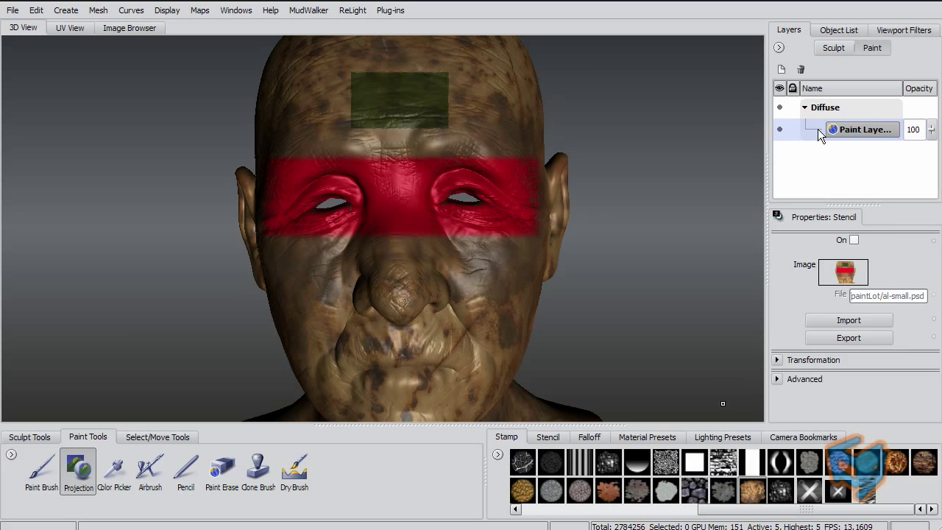
Switch back to Mudbox and refresh the selected paint layer to load the edited oldLady.psd texture
right_click(852, 134)
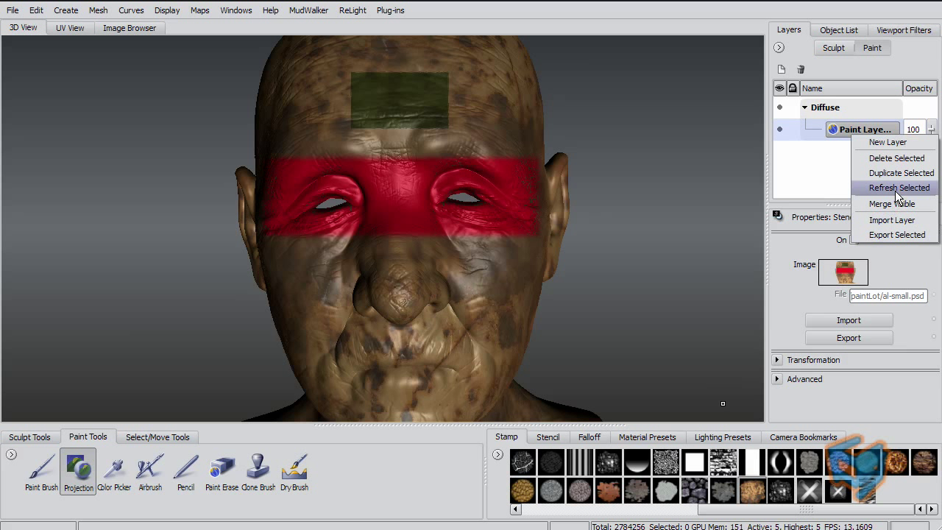
click(894, 188)
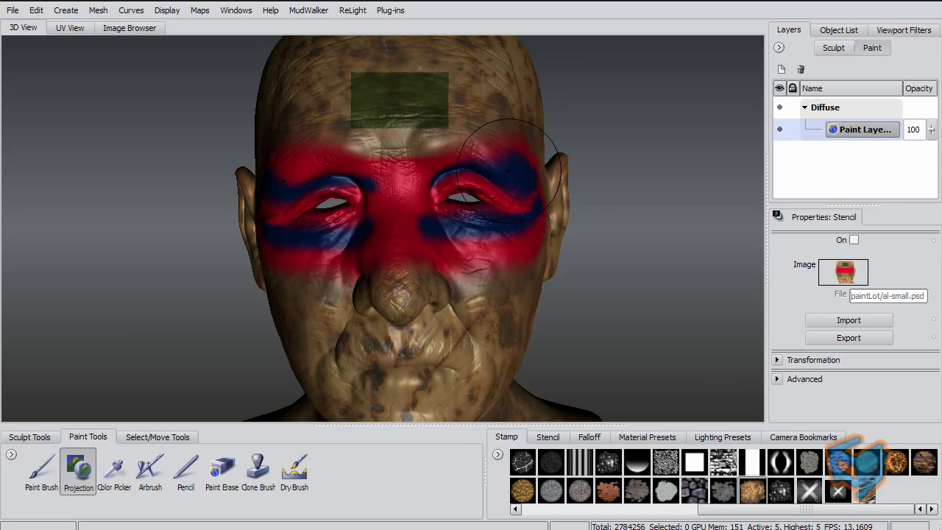